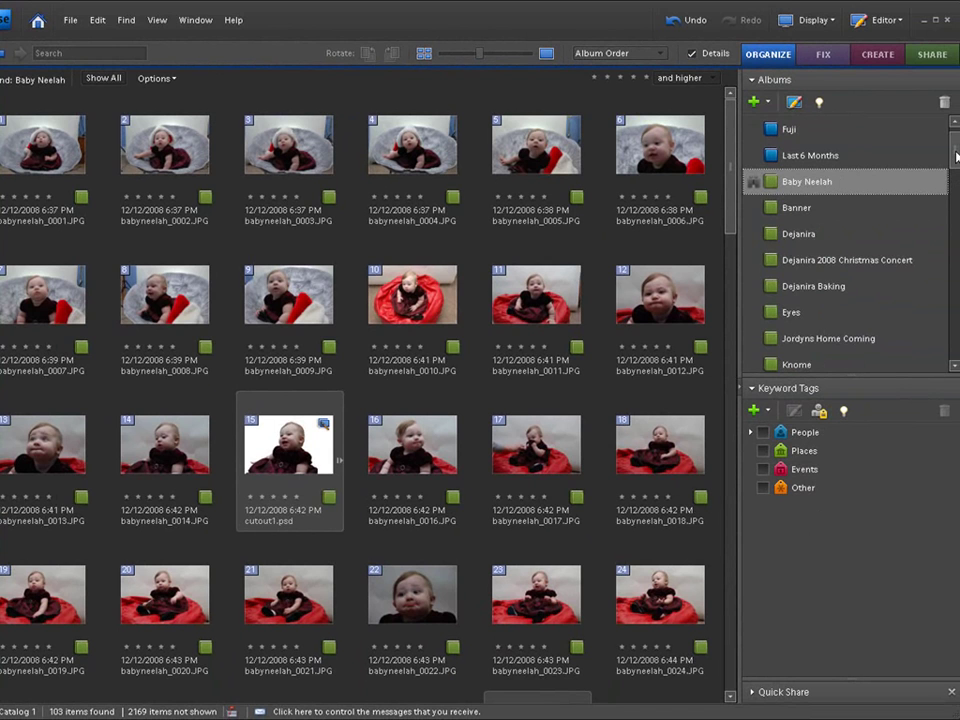
Collapse Backgrounds and open the Edited album under Brents Pictures to show its 26 photos.
left_click_drag(956, 154, 954, 204)
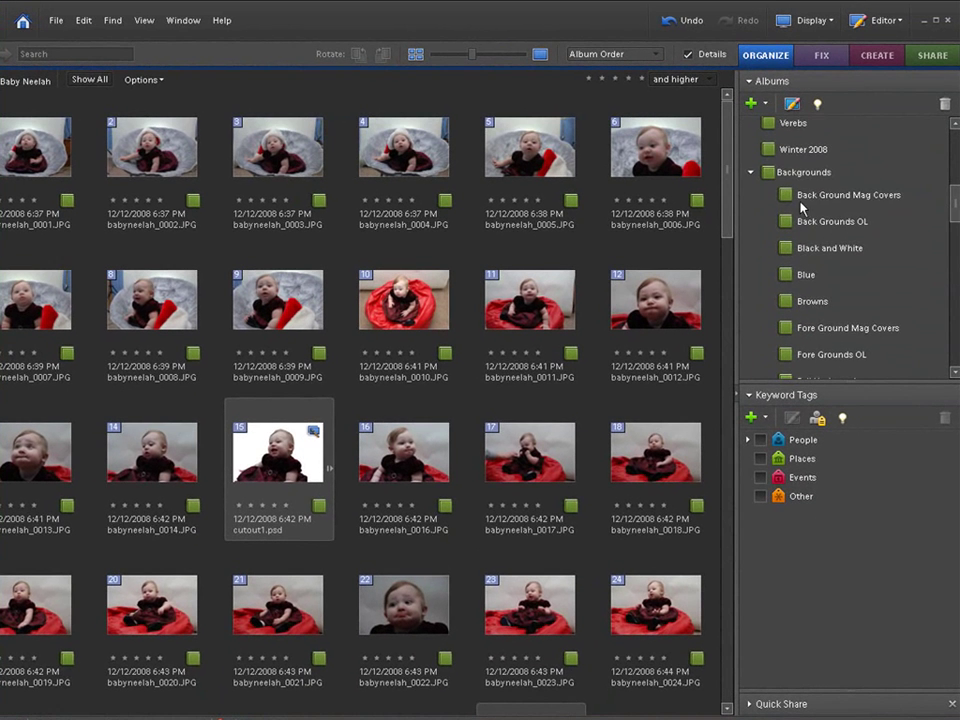
left_click(750, 173)
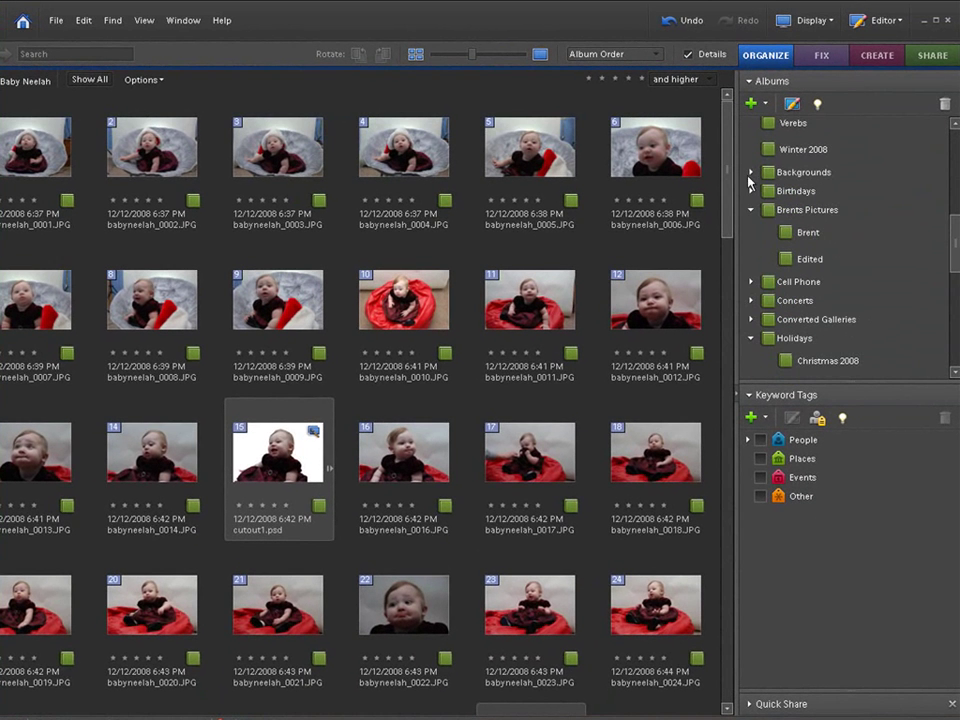
left_click(809, 234)
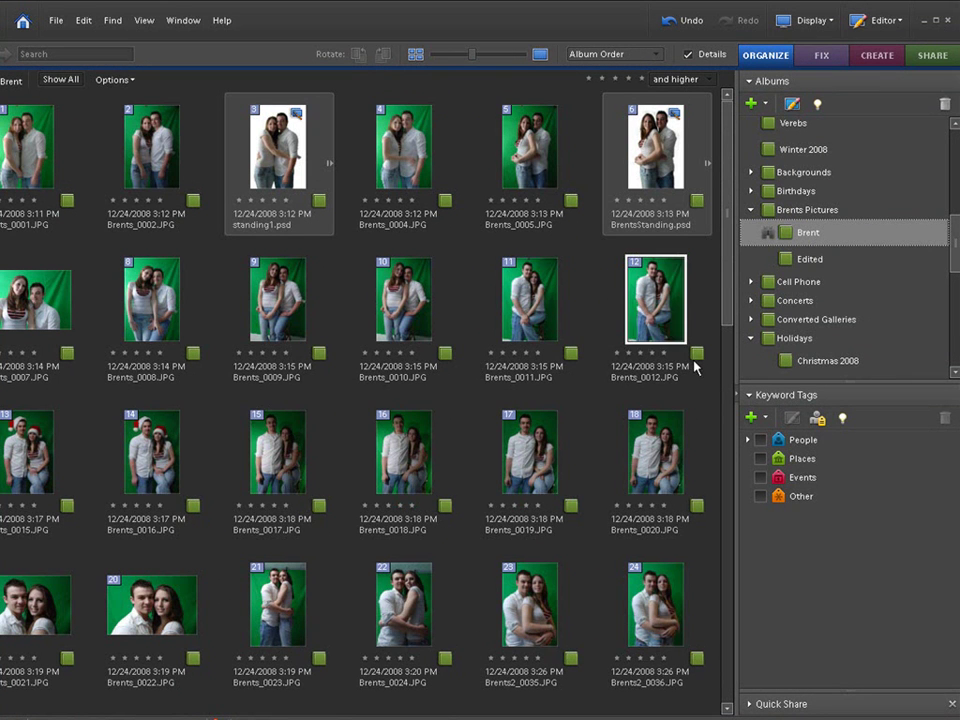
left_click(802, 262)
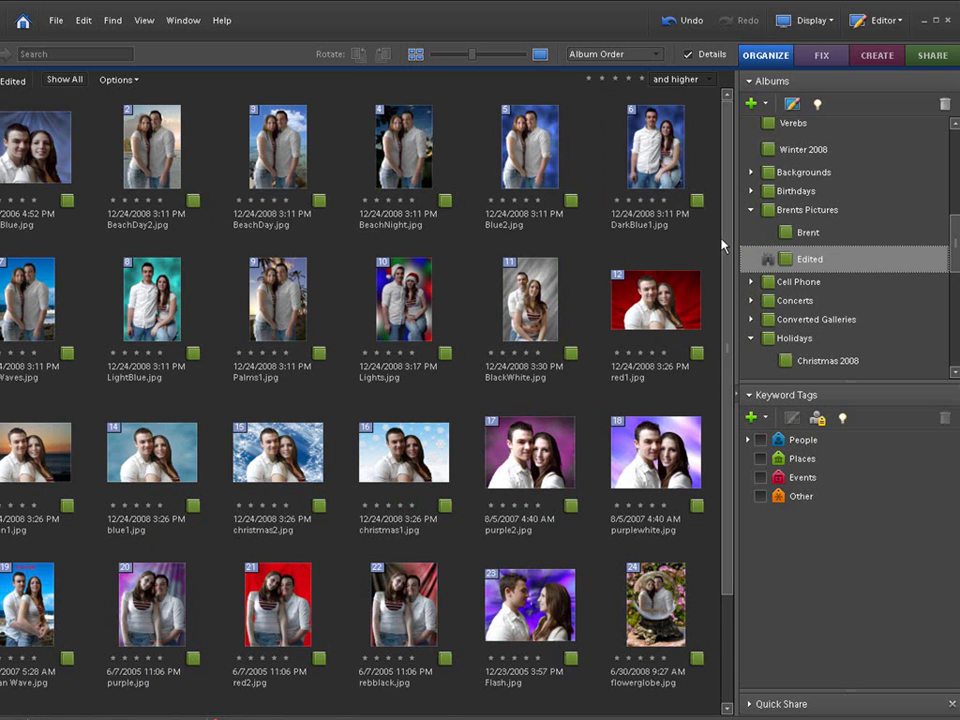
left_click_drag(722, 244, 725, 280)
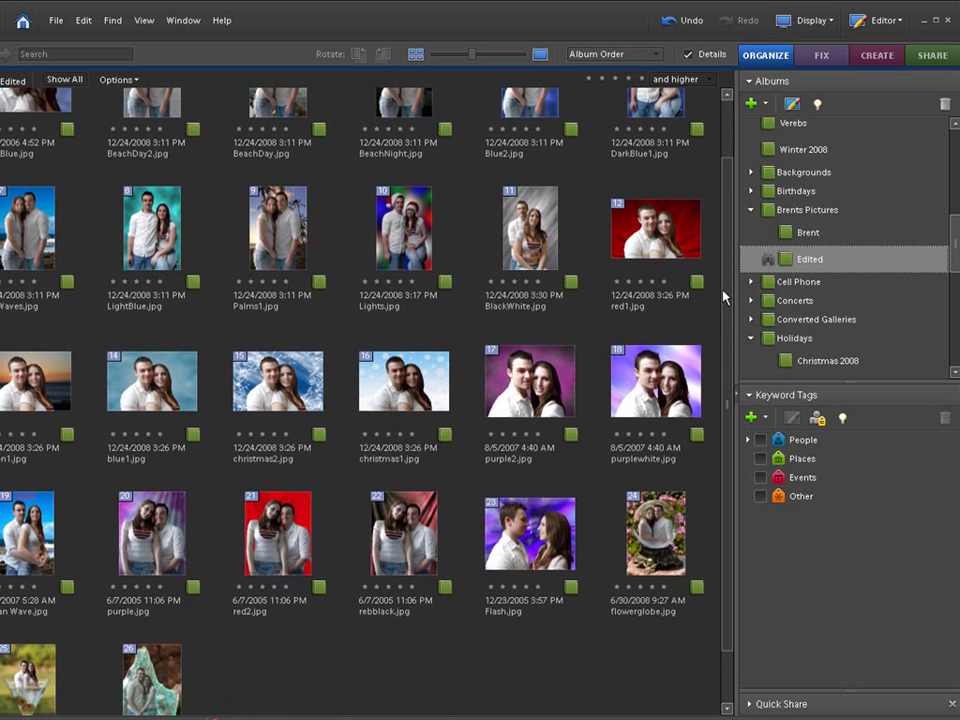
left_click_drag(724, 296, 727, 244)
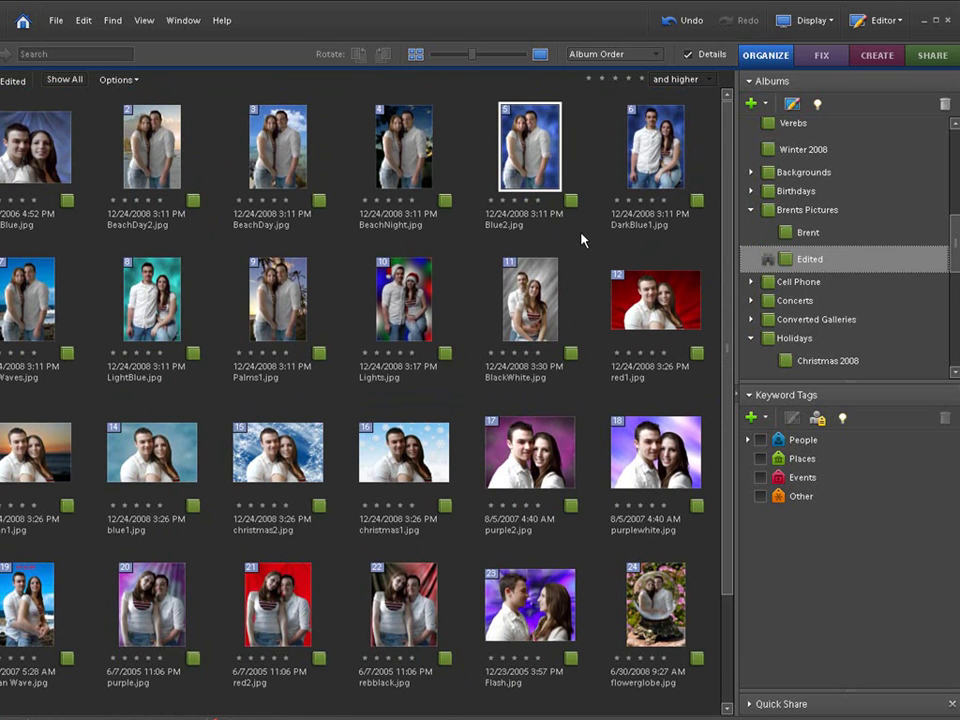
Select the Blue2.jpg couple photo and open it in Print Photos from the Share panel.
left_click(530, 158)
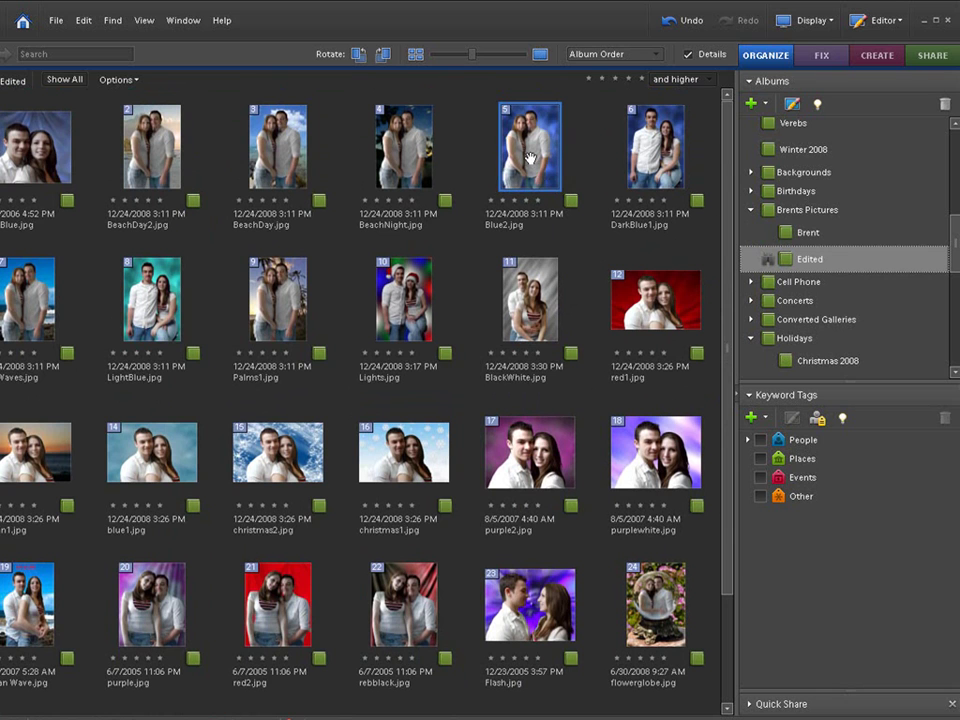
left_click(932, 57)
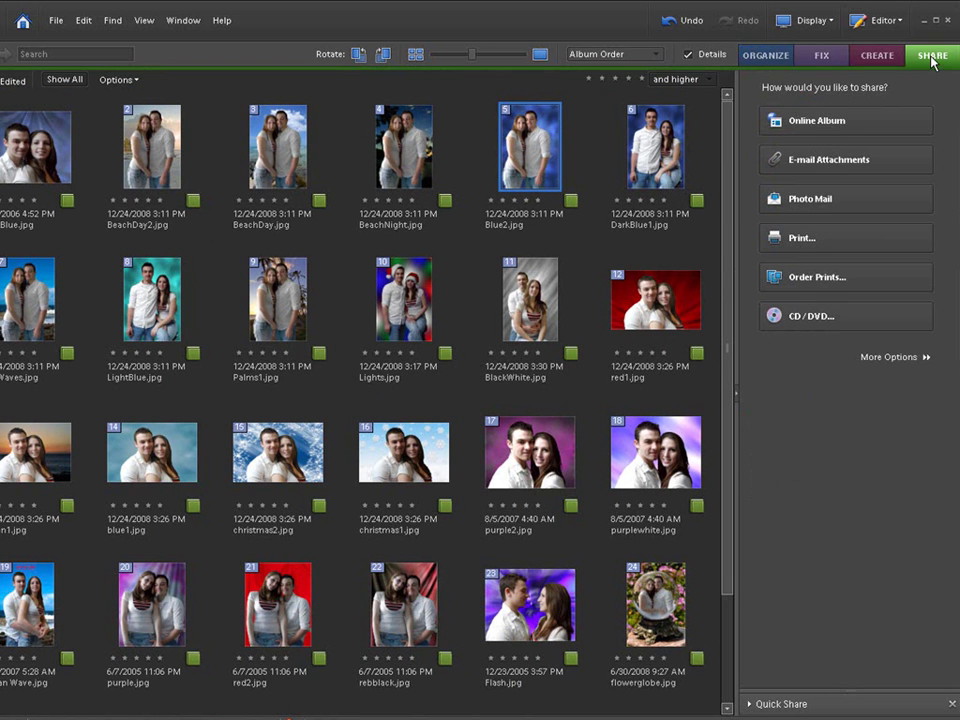
left_click(798, 240)
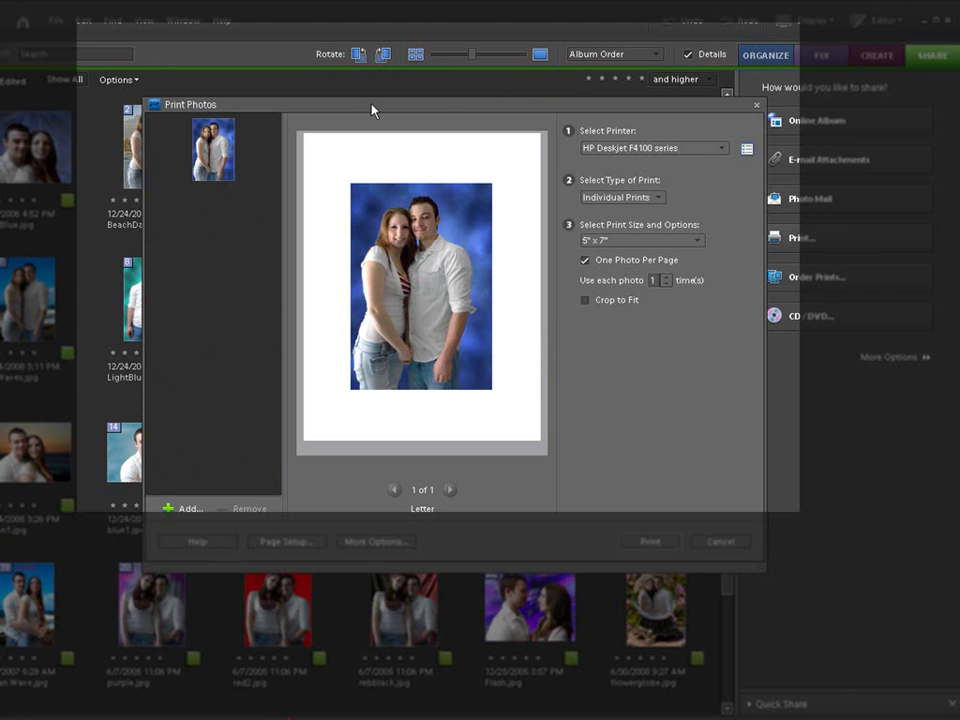
left_click_drag(372, 110, 321, 41)
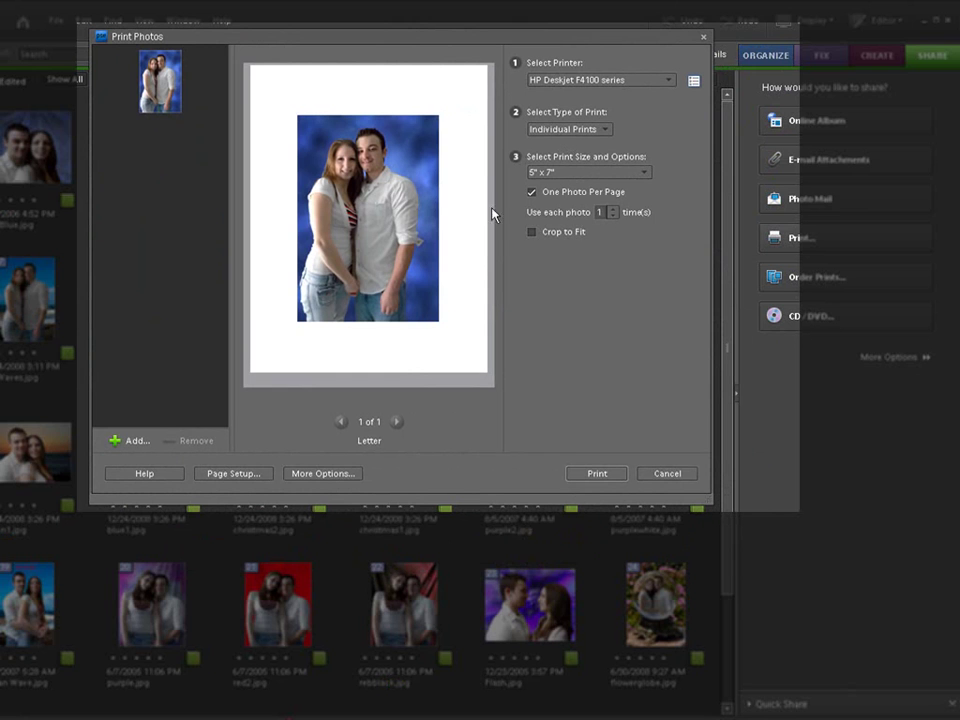
Try Actual Size, 5" x 7" and 4" x 6" print sizes, settling on 8" x 10".
left_click(643, 173)
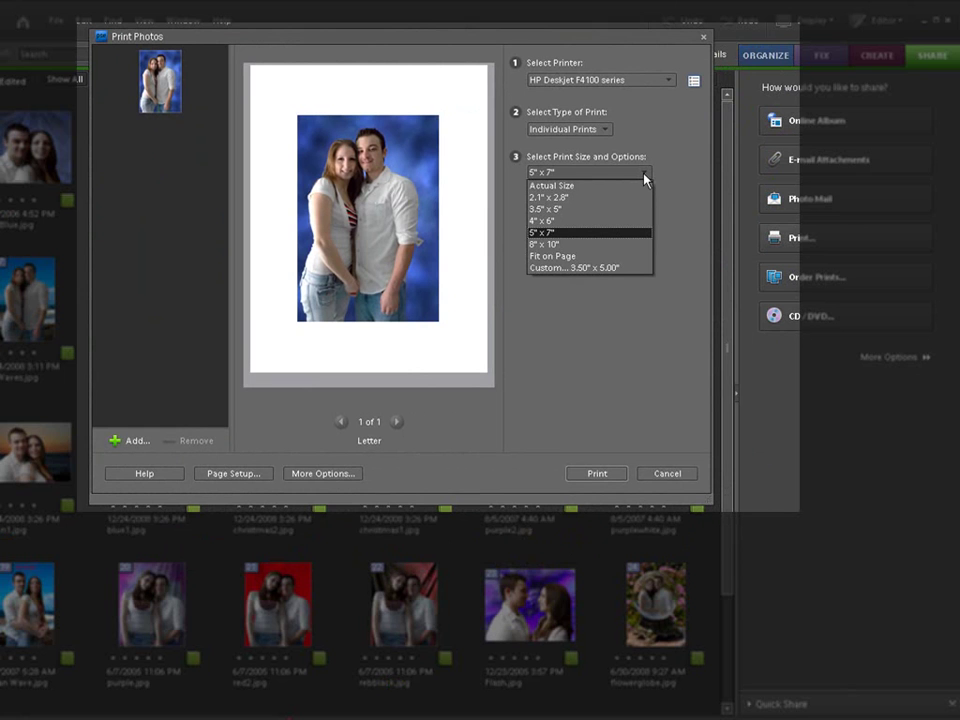
left_click(619, 187)
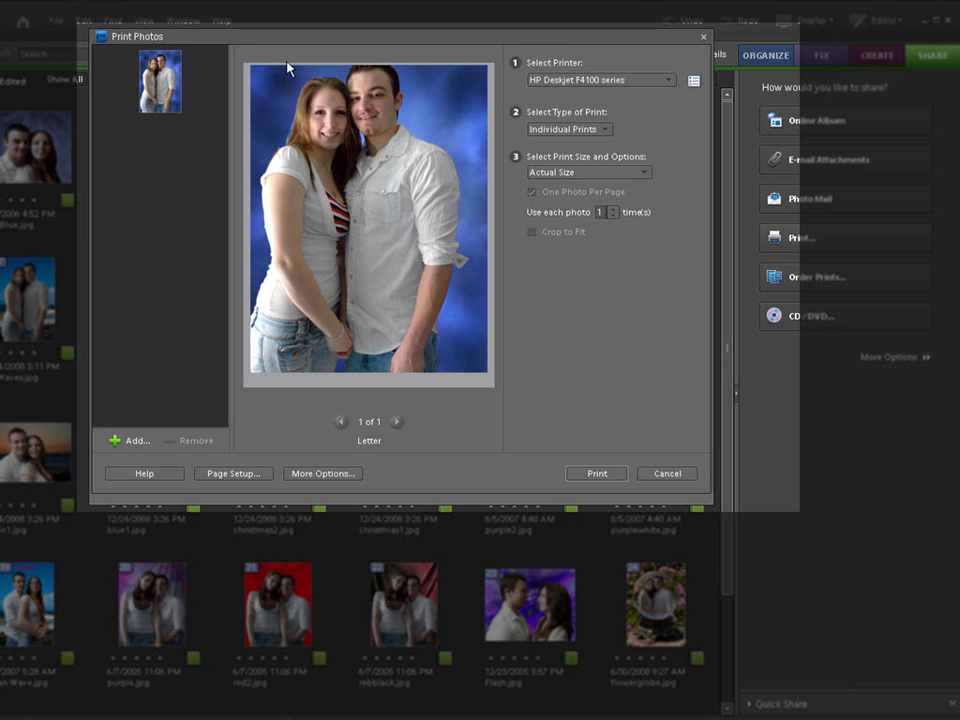
left_click(637, 175)
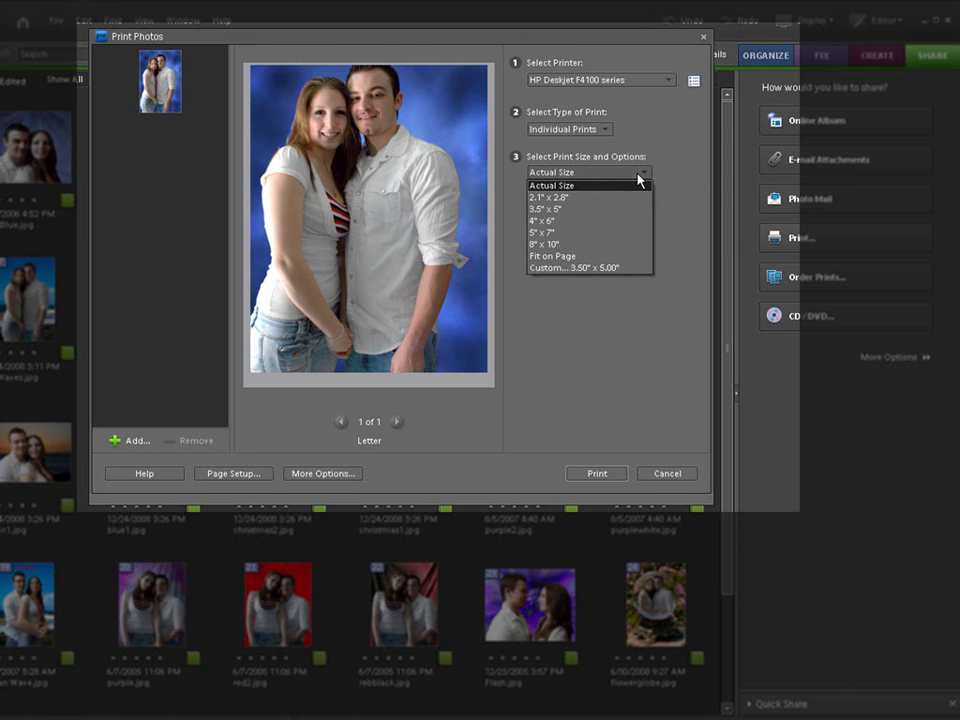
left_click(580, 232)
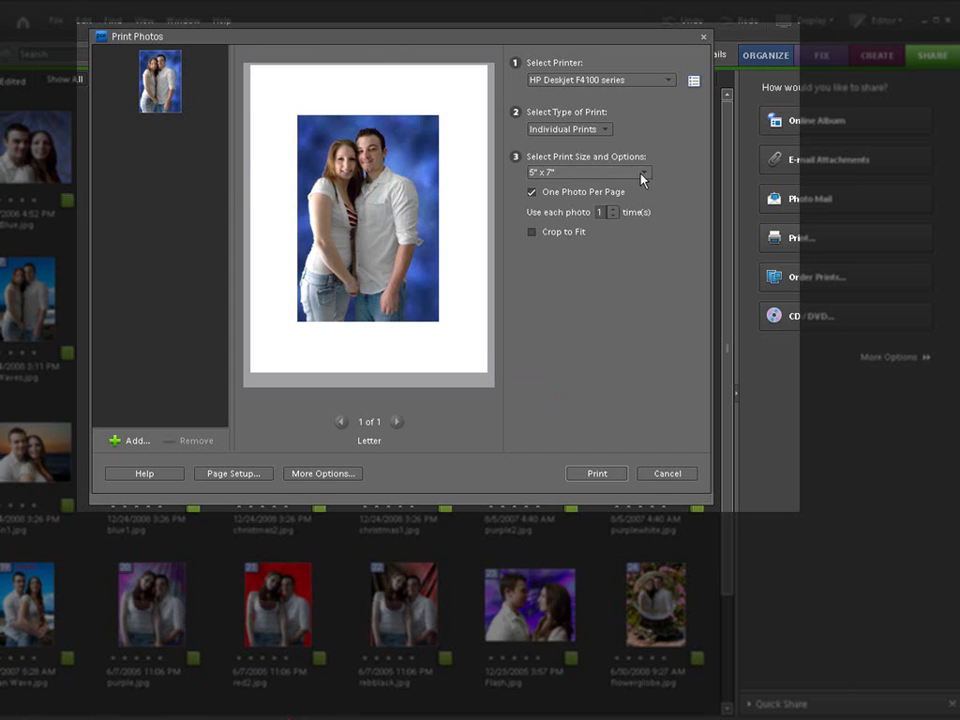
left_click(643, 175)
left_click(614, 220)
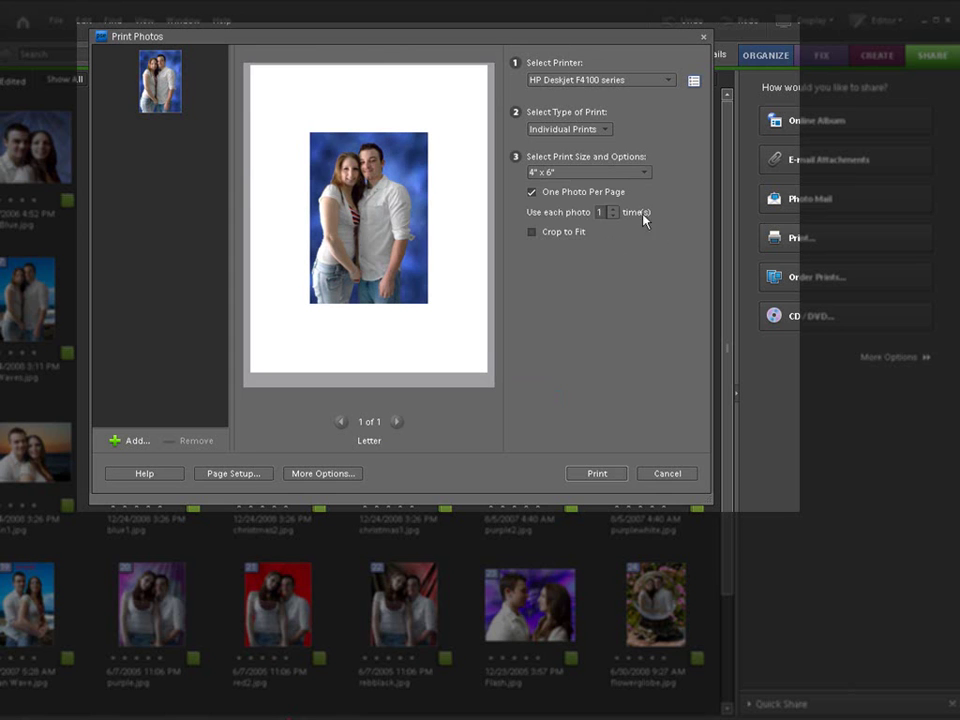
left_click(643, 174)
left_click(580, 245)
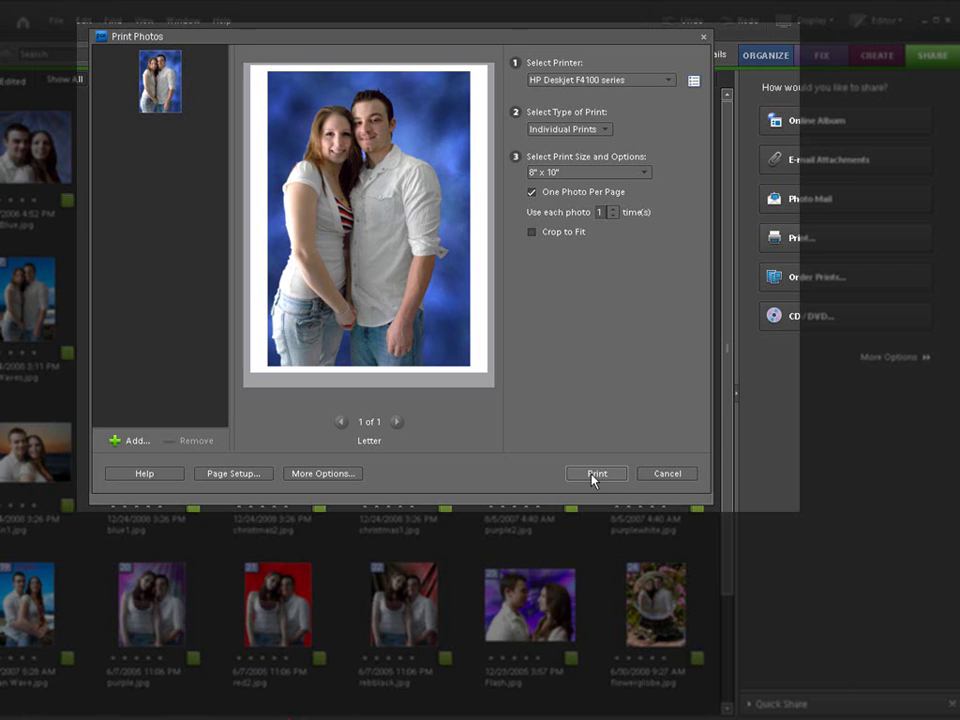
Open More Options and turn on the date label for the print.
left_click(323, 473)
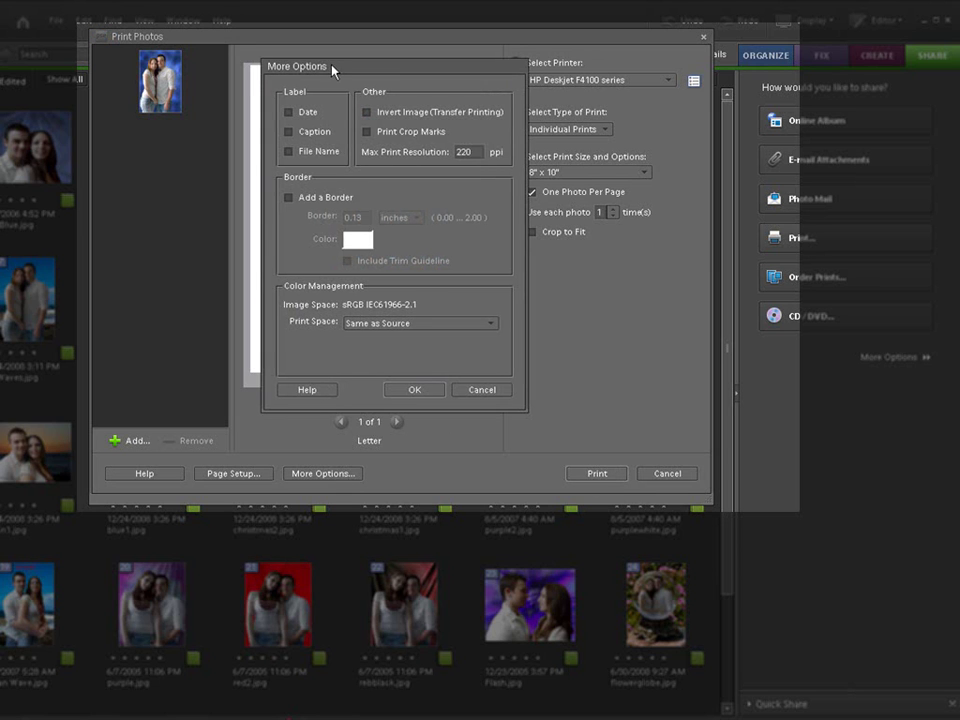
left_click_drag(331, 63, 340, 37)
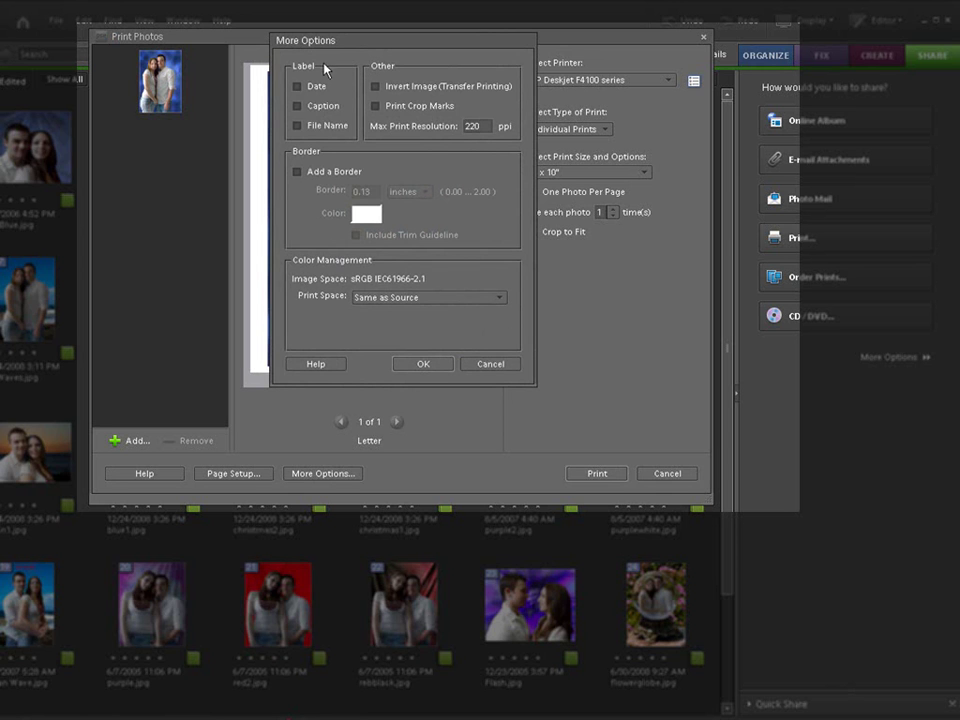
left_click(297, 88)
left_click_drag(280, 39, 482, 62)
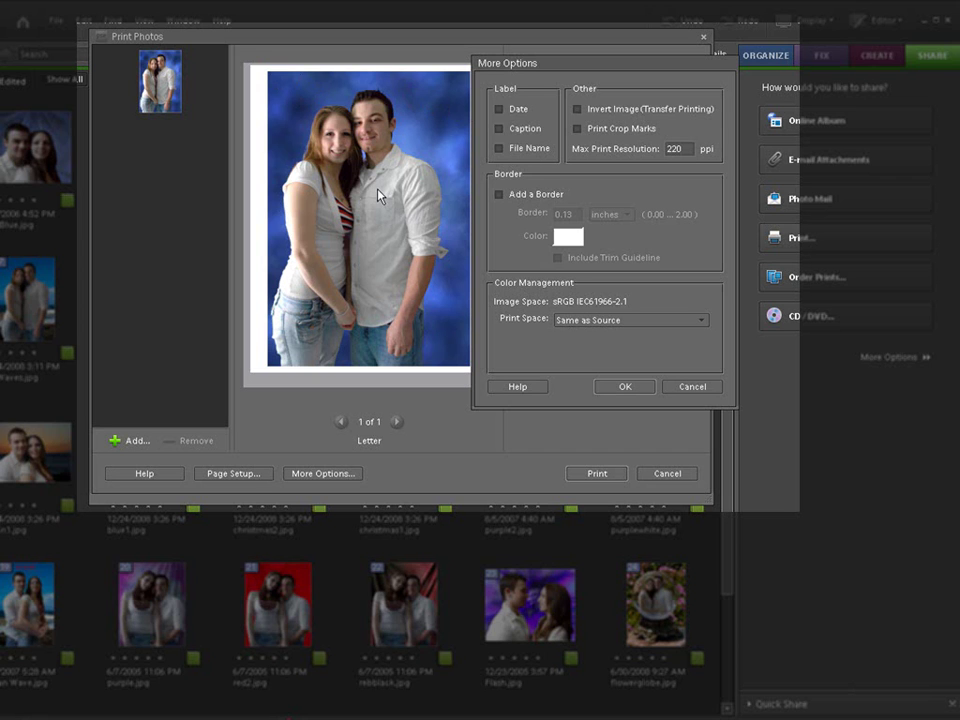
Add a border to the print in bright cyan and apply the settings.
left_click(499, 196)
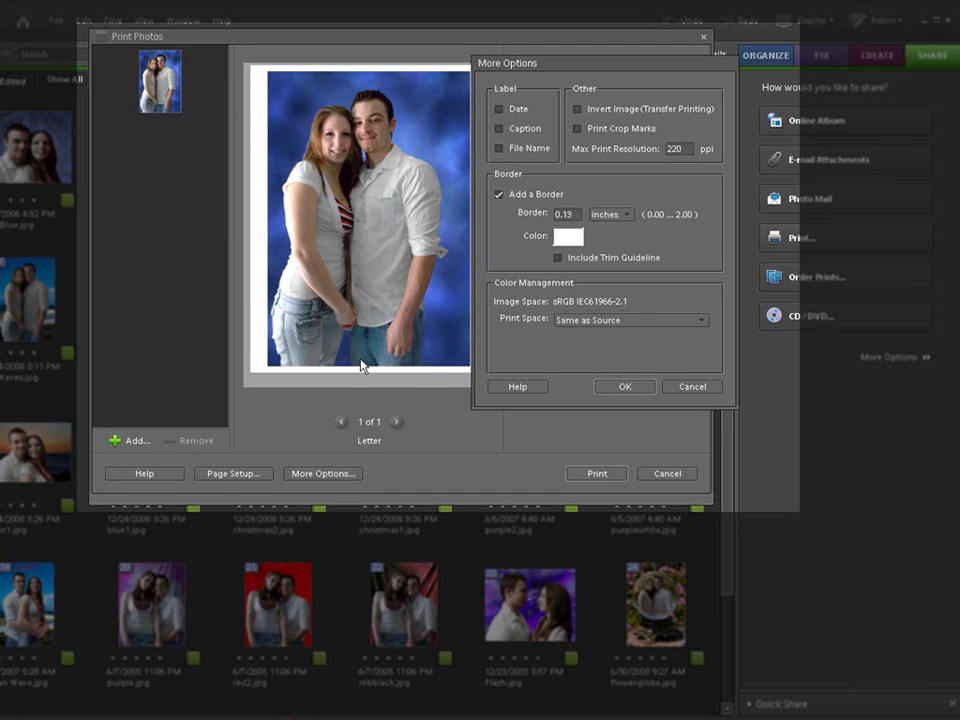
left_click(566, 238)
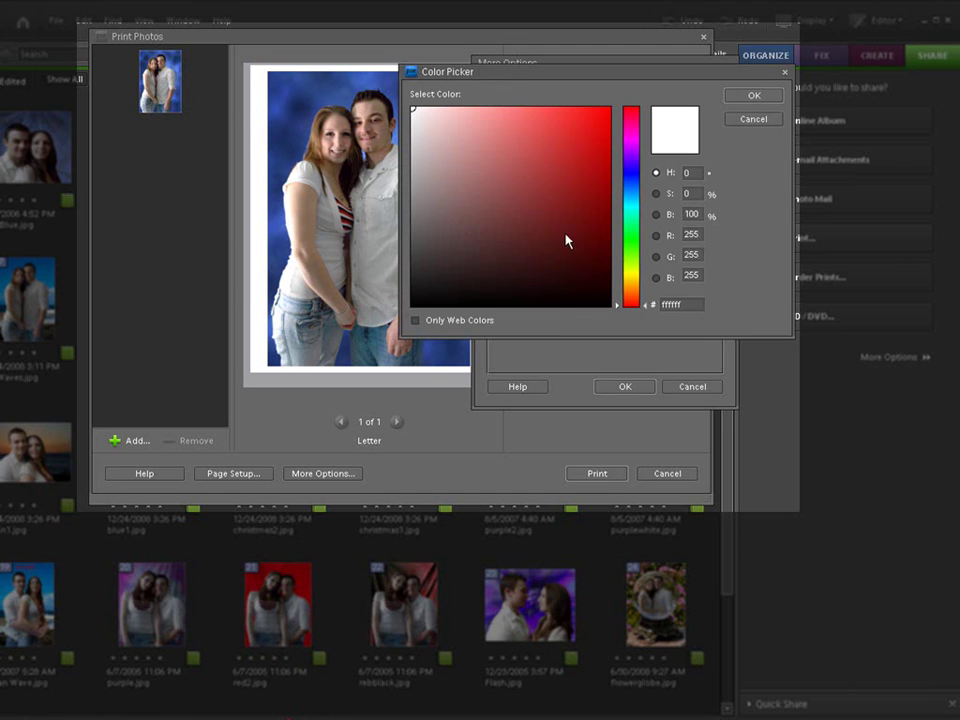
left_click(632, 199)
left_click(585, 135)
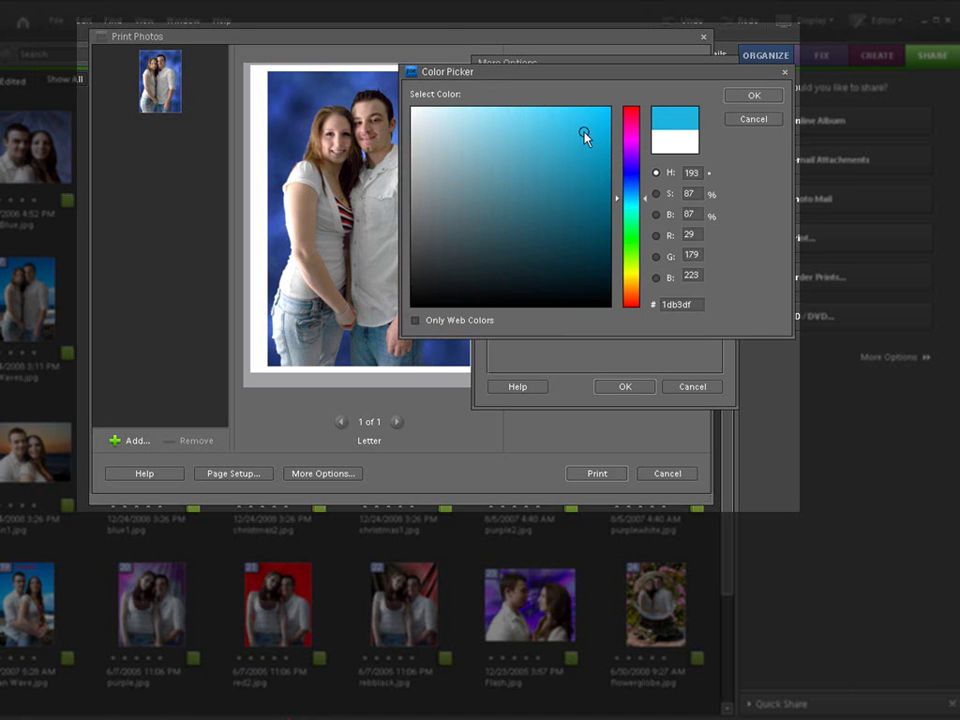
left_click(752, 95)
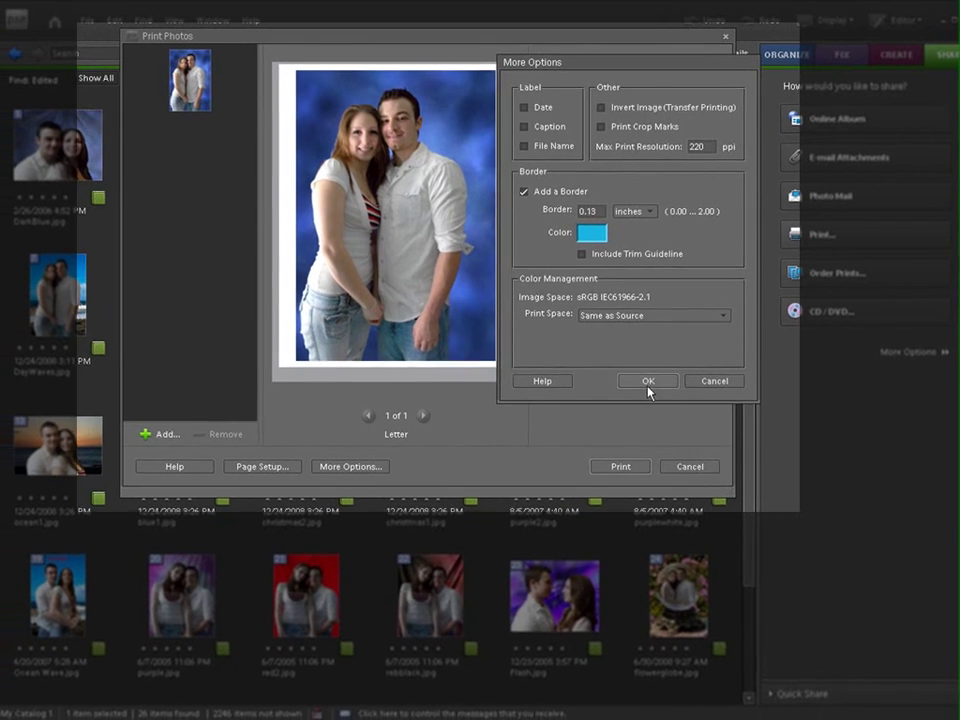
left_click(630, 388)
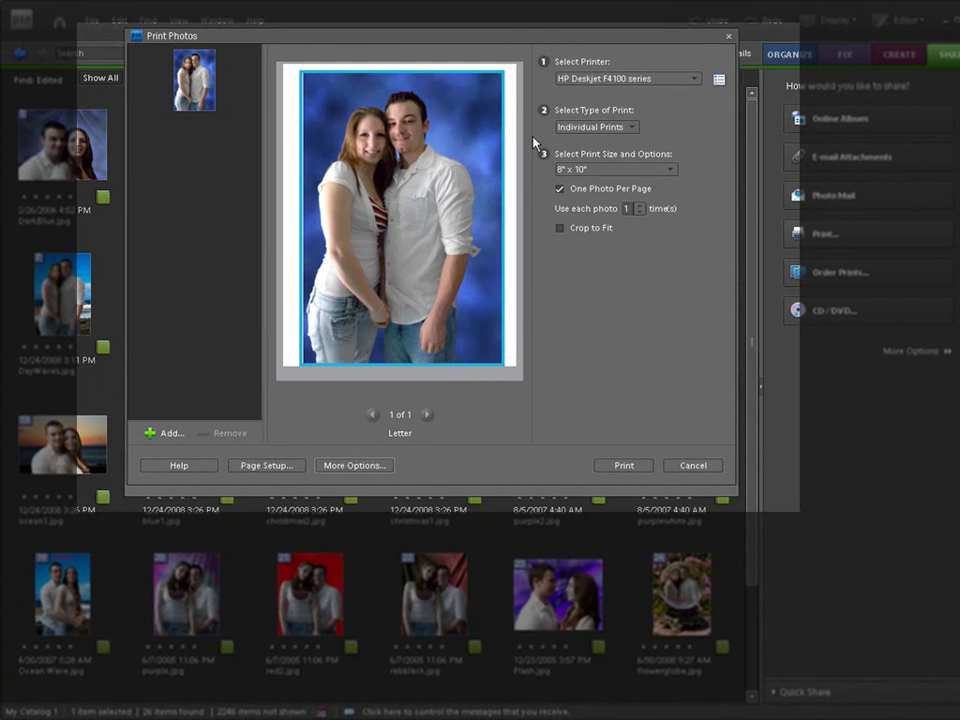
Toggle Crop to Fit on and off, then reconfirm the cyan border in More Options.
left_click(561, 229)
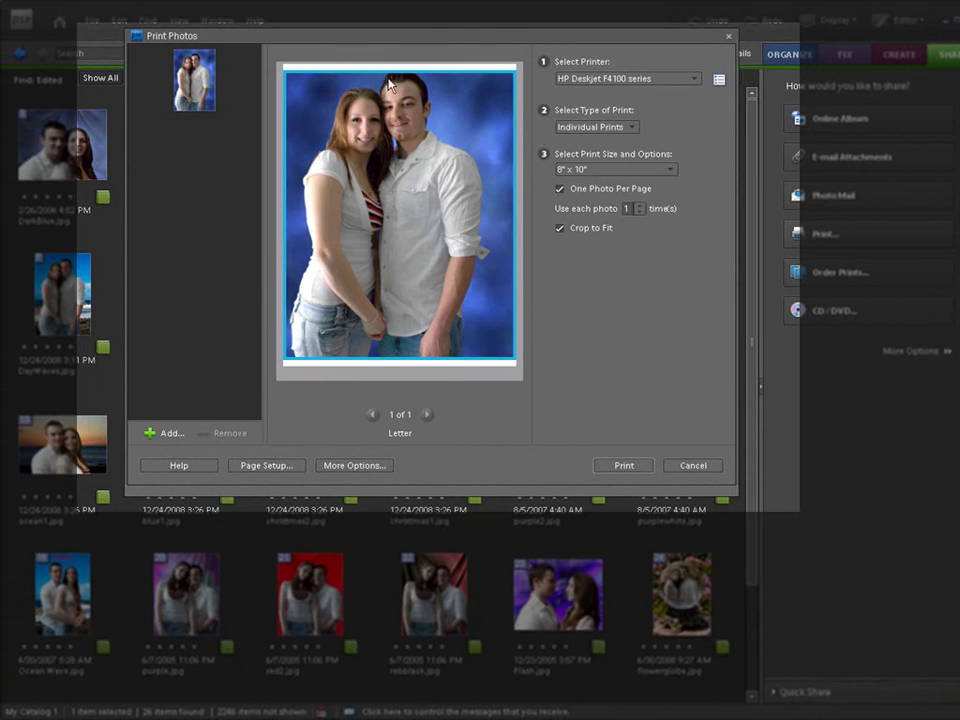
left_click(560, 229)
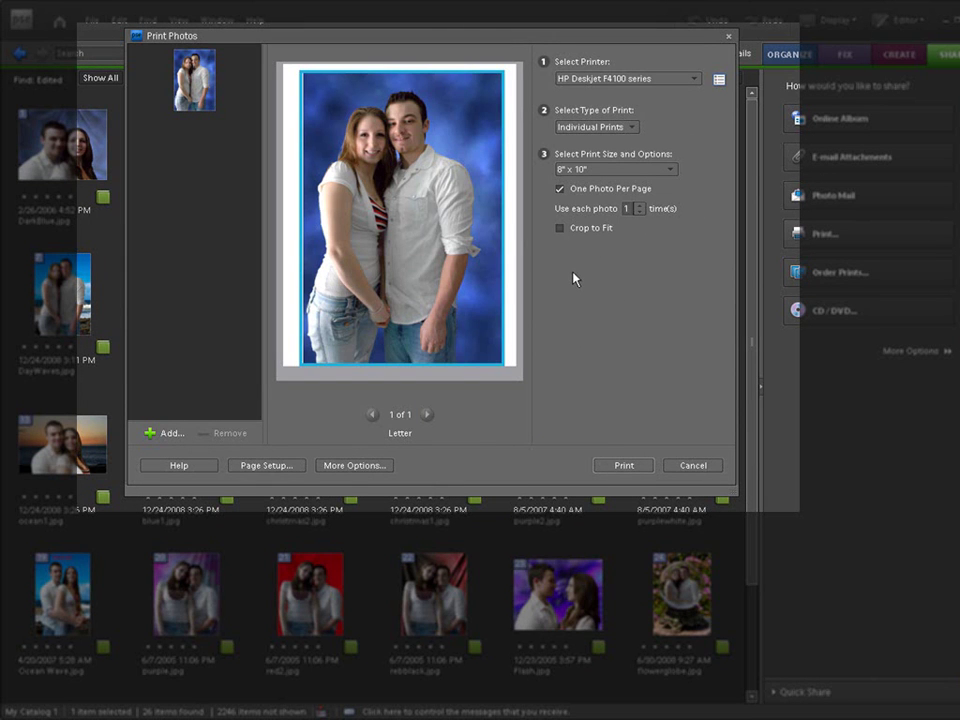
left_click(350, 468)
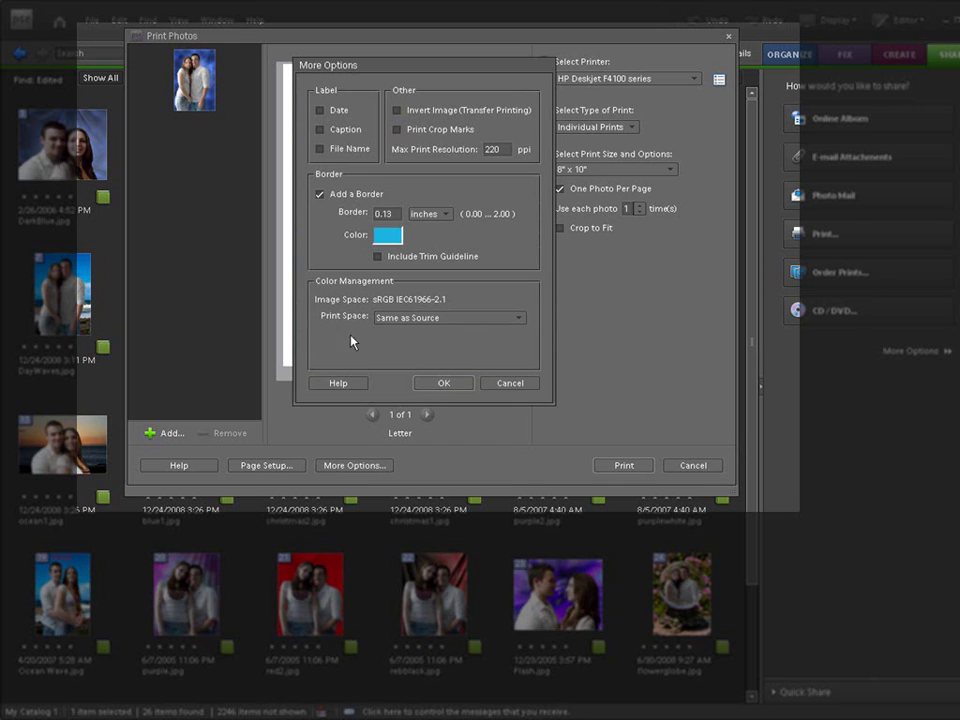
left_click(512, 384)
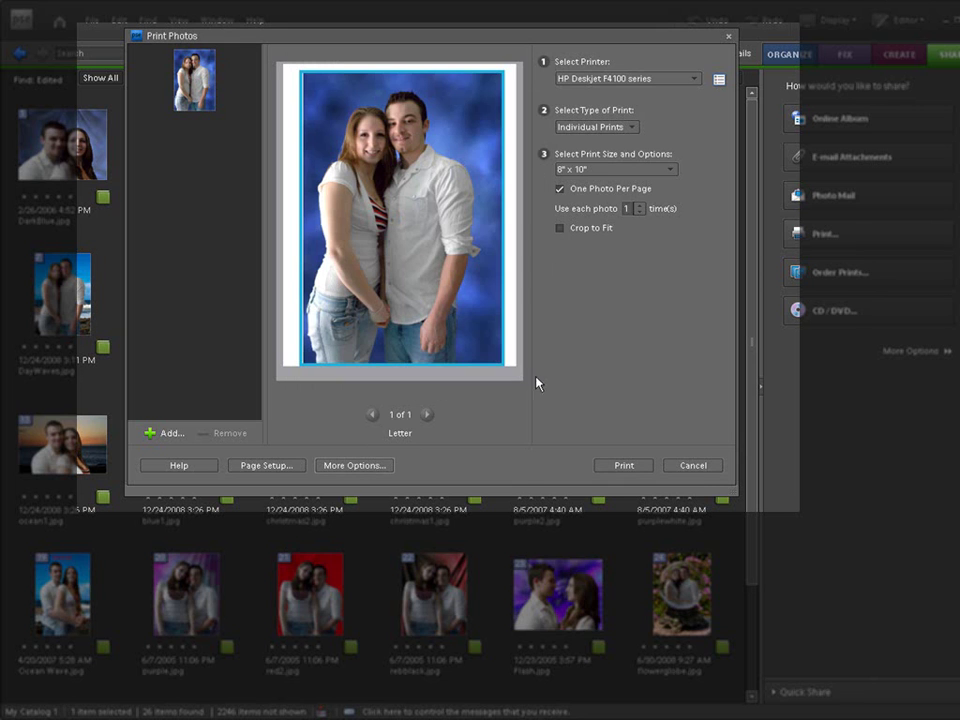
Open and cancel Page Setup, then close Print Photos without printing.
left_click(279, 467)
left_click_drag(417, 243, 382, 74)
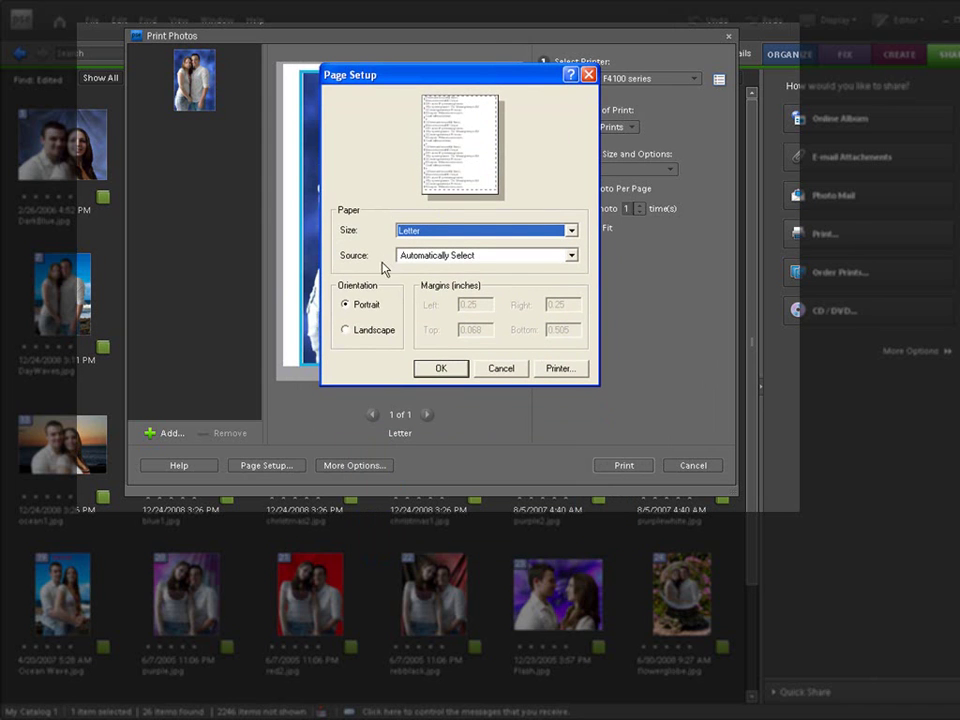
left_click(505, 371)
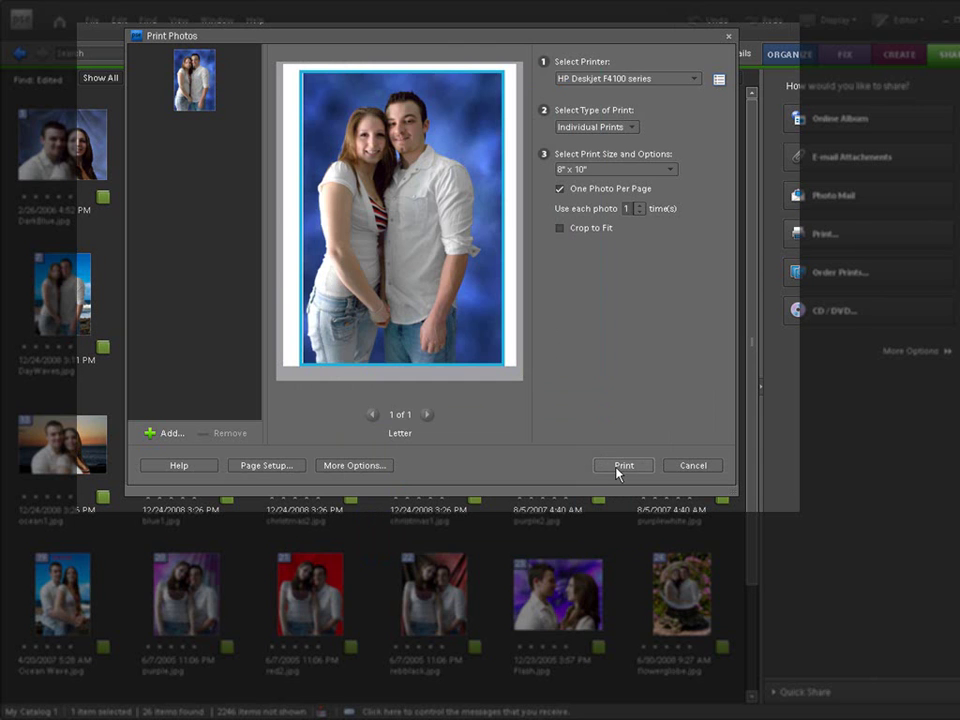
left_click(682, 469)
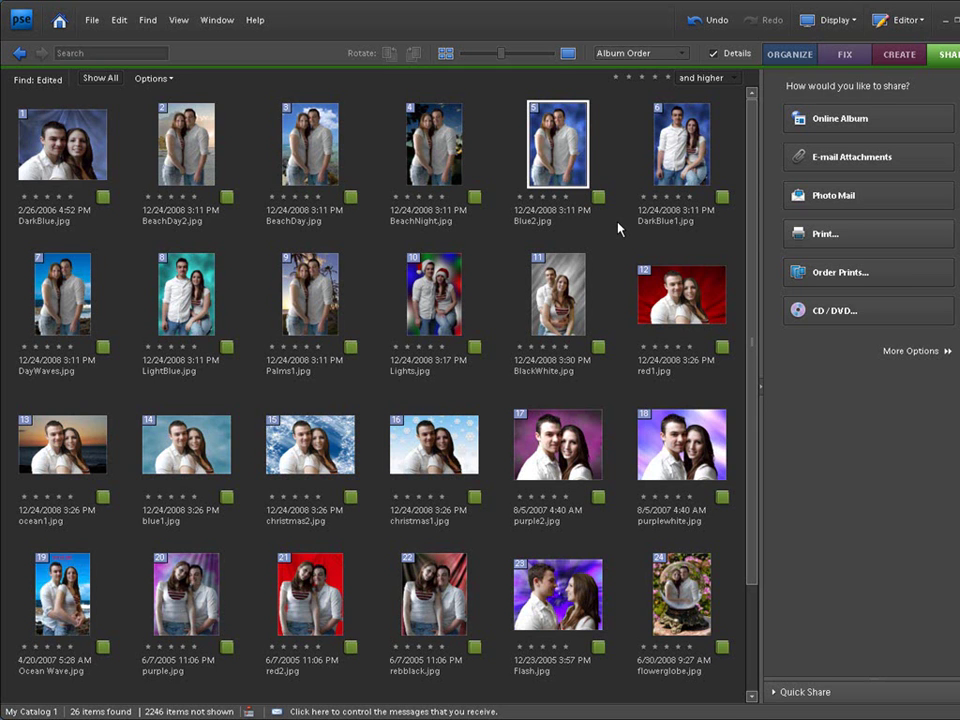
Try single, marquee and Shift-click selections from DarkBlue.jpg through photo 18.
left_click(677, 206)
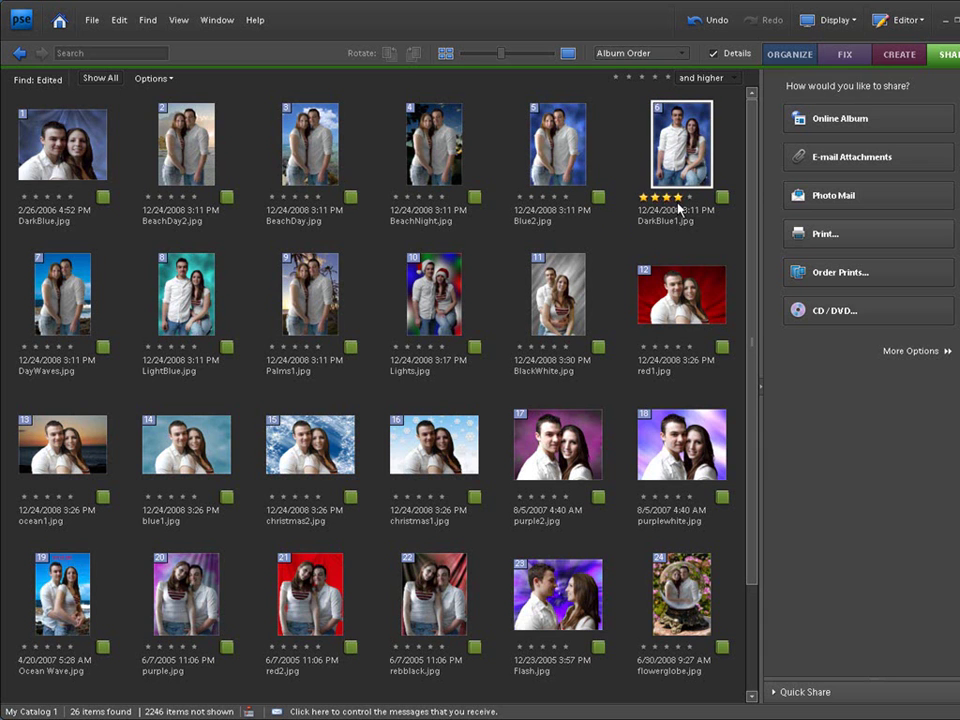
left_click_drag(728, 104, 9, 544)
left_click(231, 388)
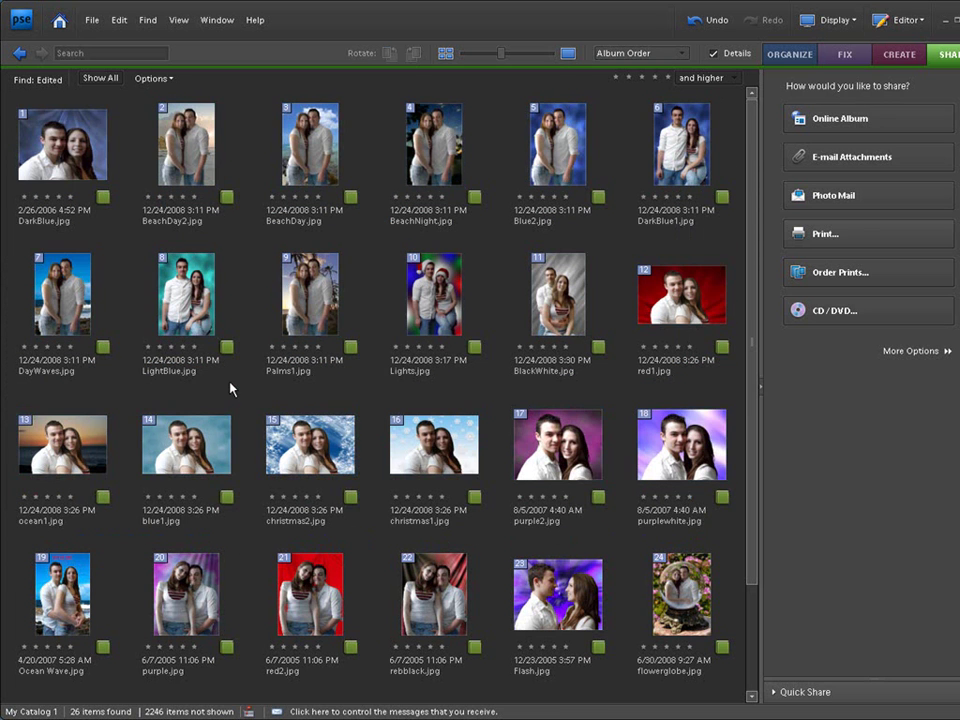
left_click(66, 142)
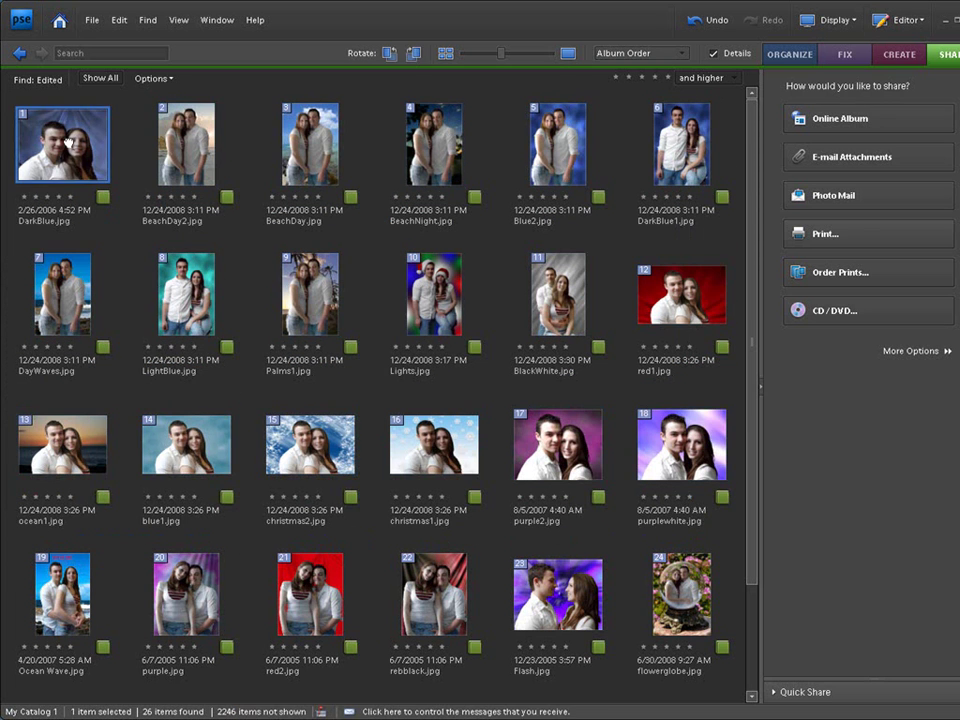
left_click(648, 437, "shift")
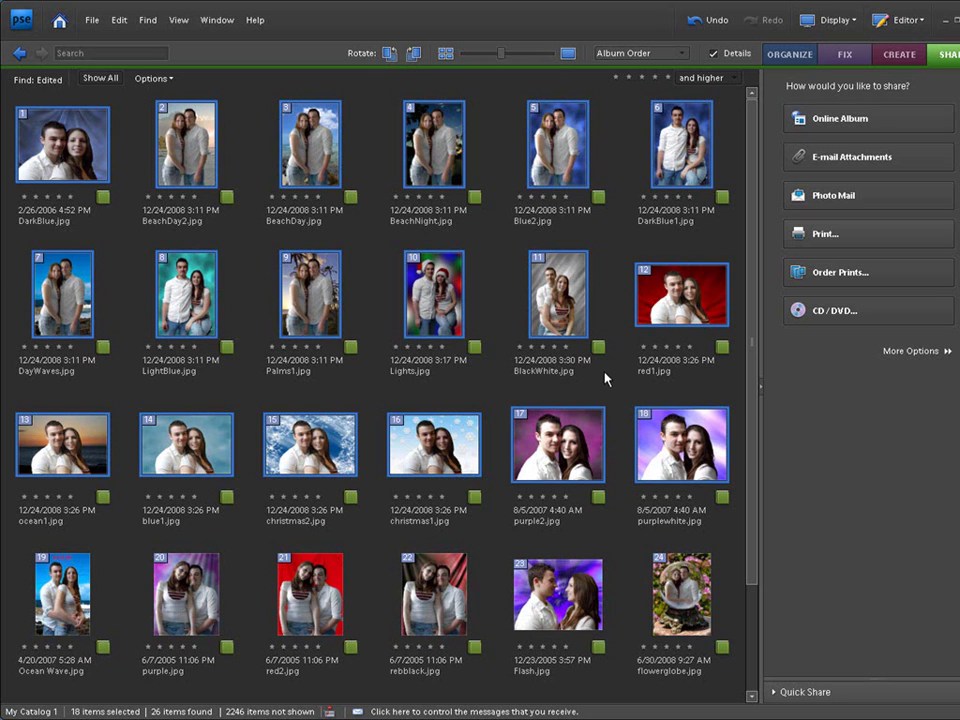
left_click(604, 397)
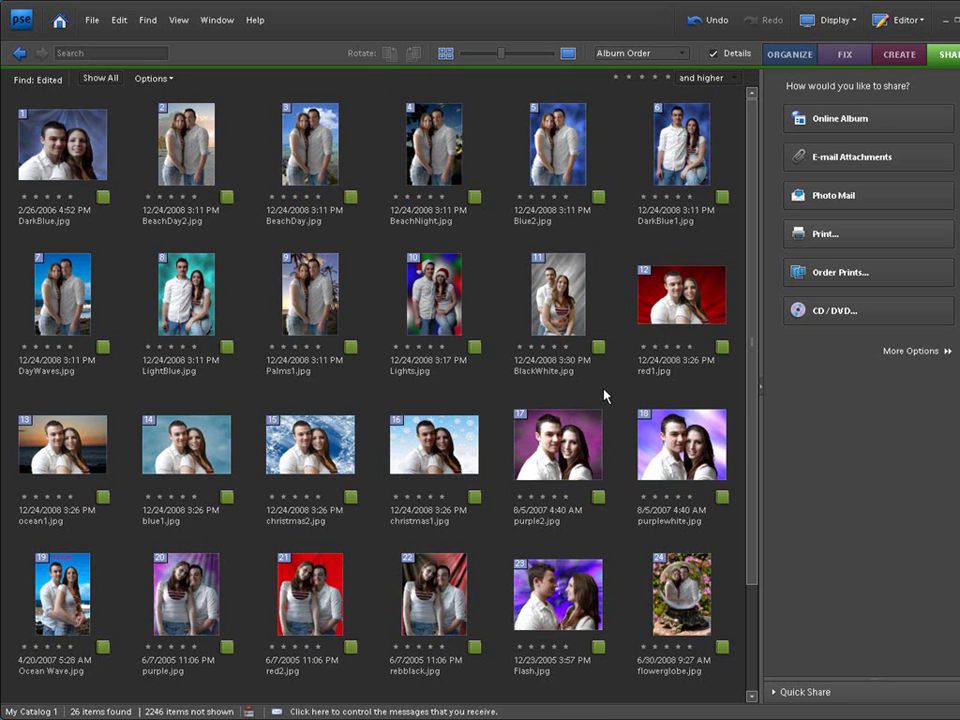
Select all 26 photos in the album with Ctrl+A.
left_click(271, 197)
left_click(62, 145)
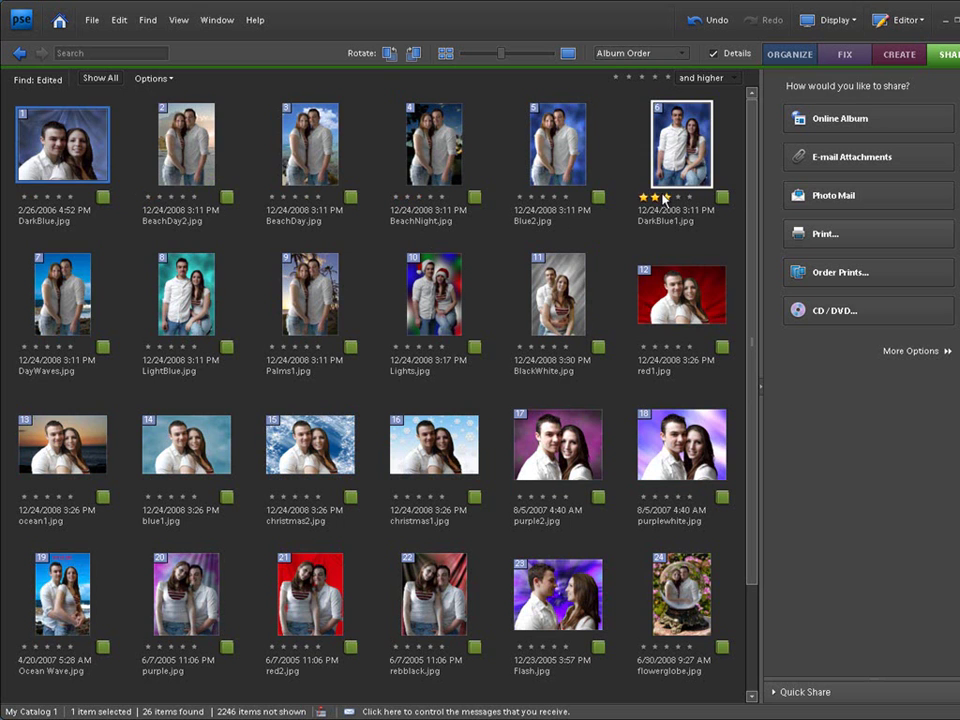
left_click_drag(746, 206, 748, 388)
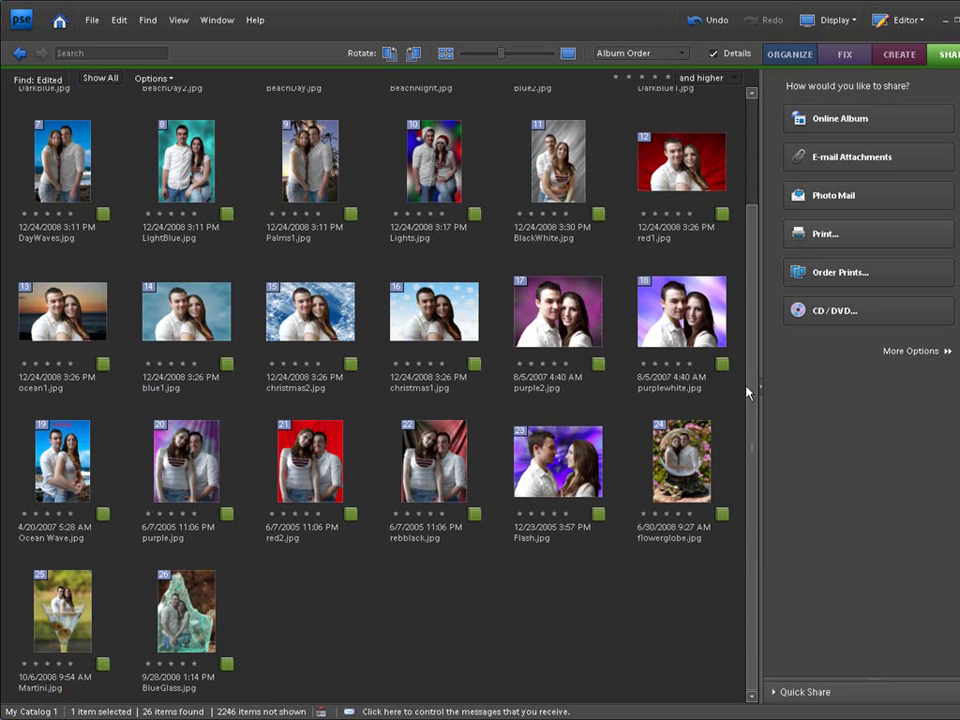
key("ctrl+a")
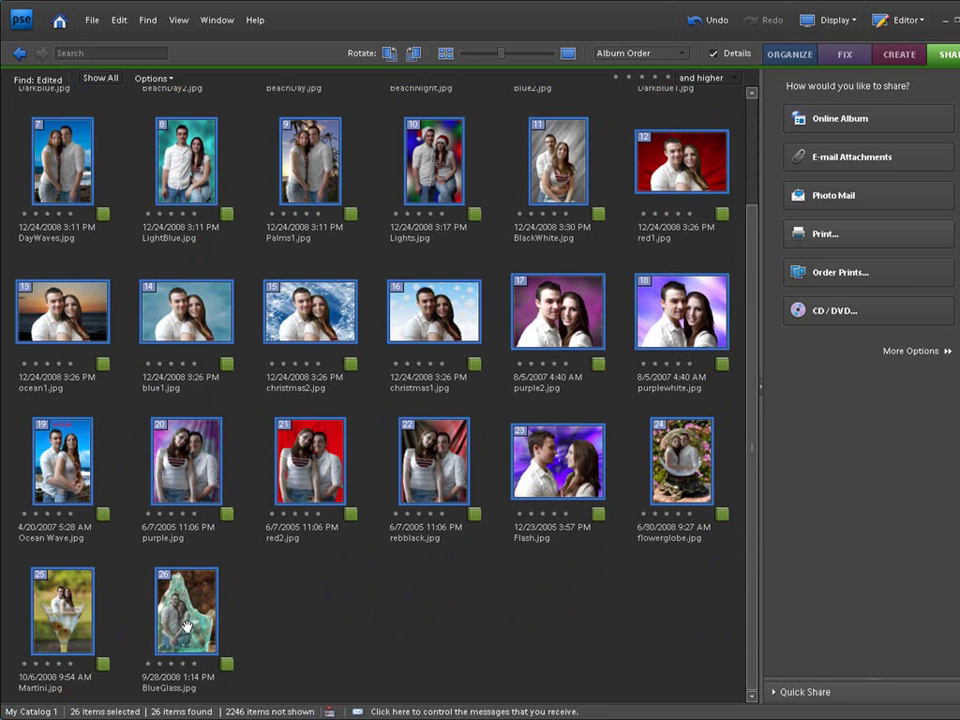
left_click_drag(748, 575, 749, 436)
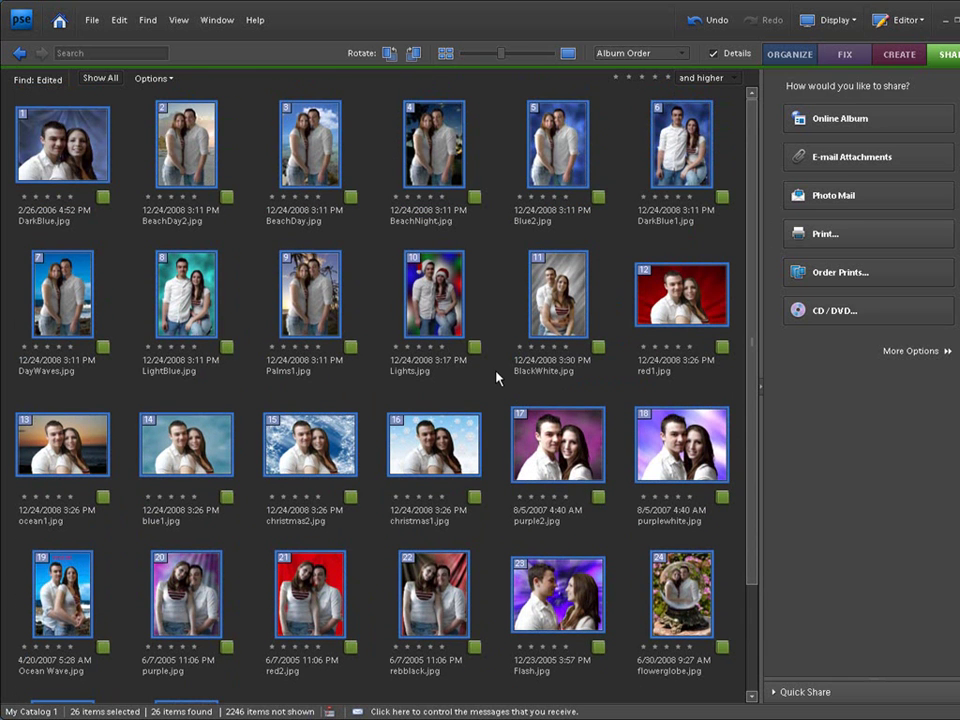
Open Print Photos for the 26 selected photos, dismiss the low-resolution warning, and page through previews.
left_click(814, 237)
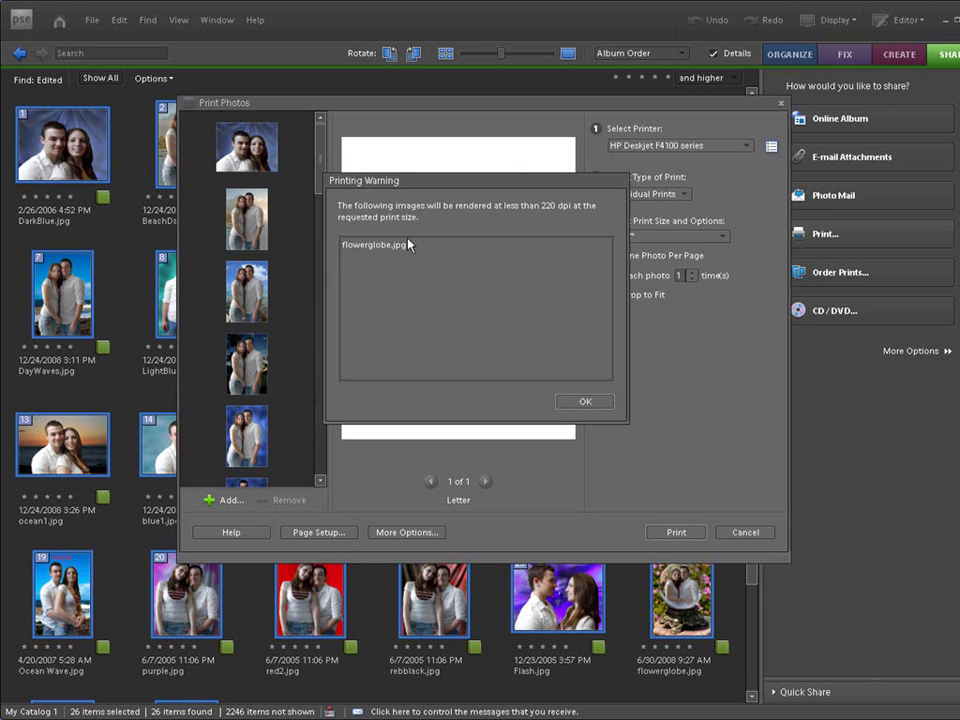
left_click(560, 399)
left_click_drag(474, 104, 398, 41)
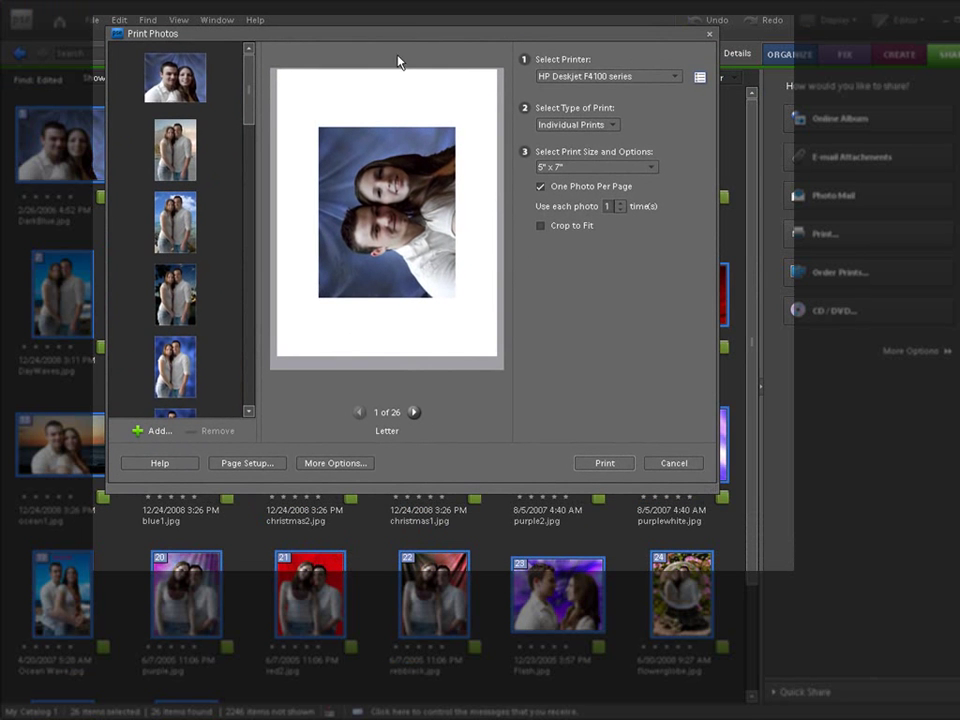
left_click(413, 413)
left_click(413, 413)
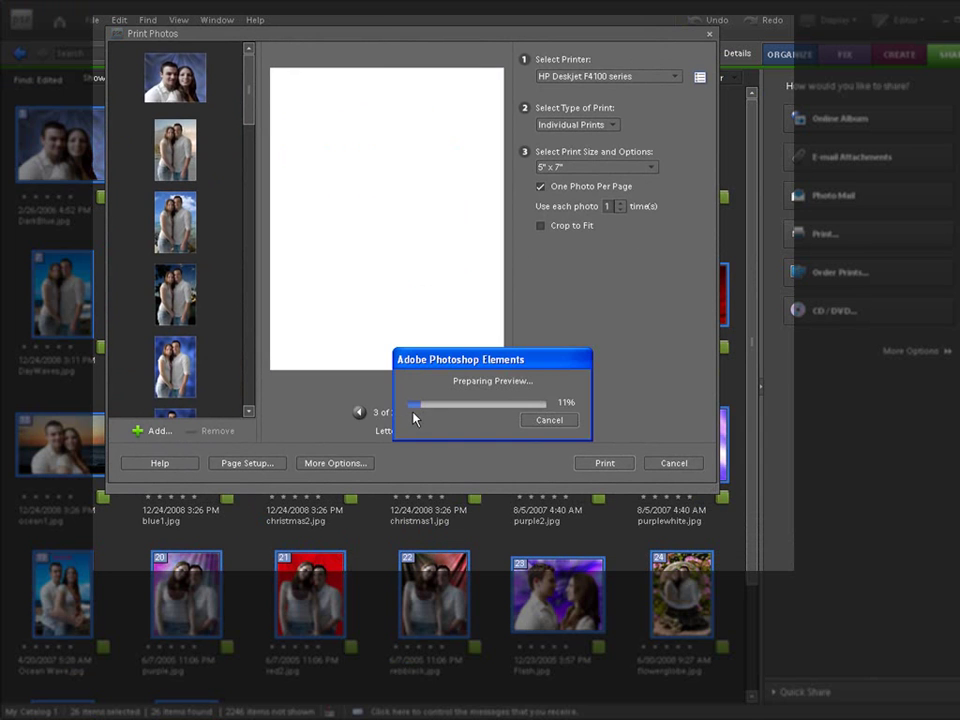
left_click(413, 413)
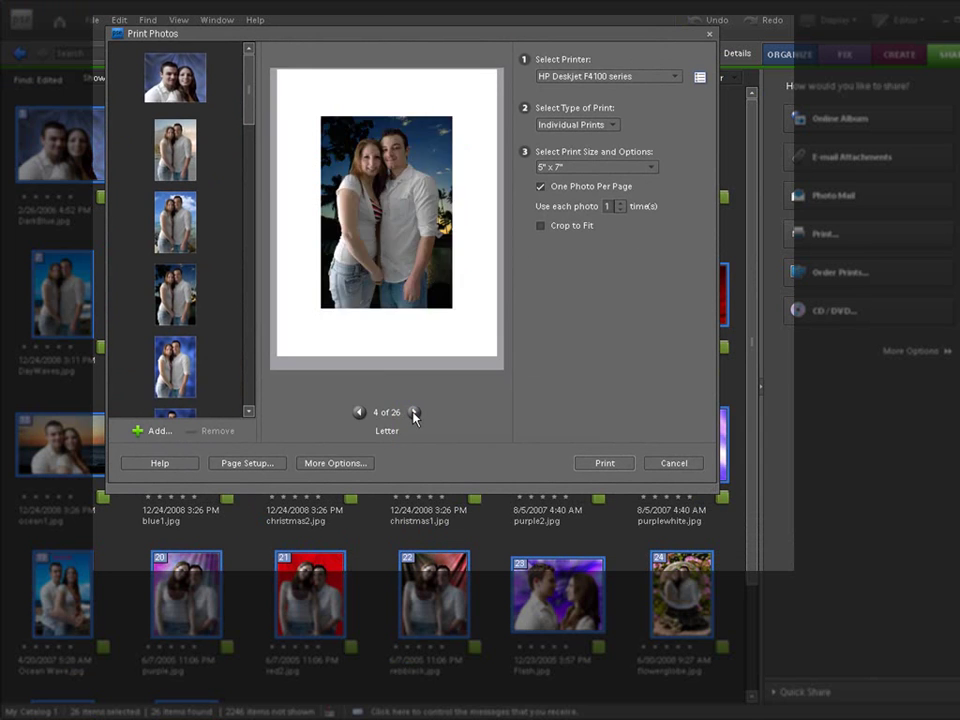
left_click(413, 413)
left_click(413, 413)
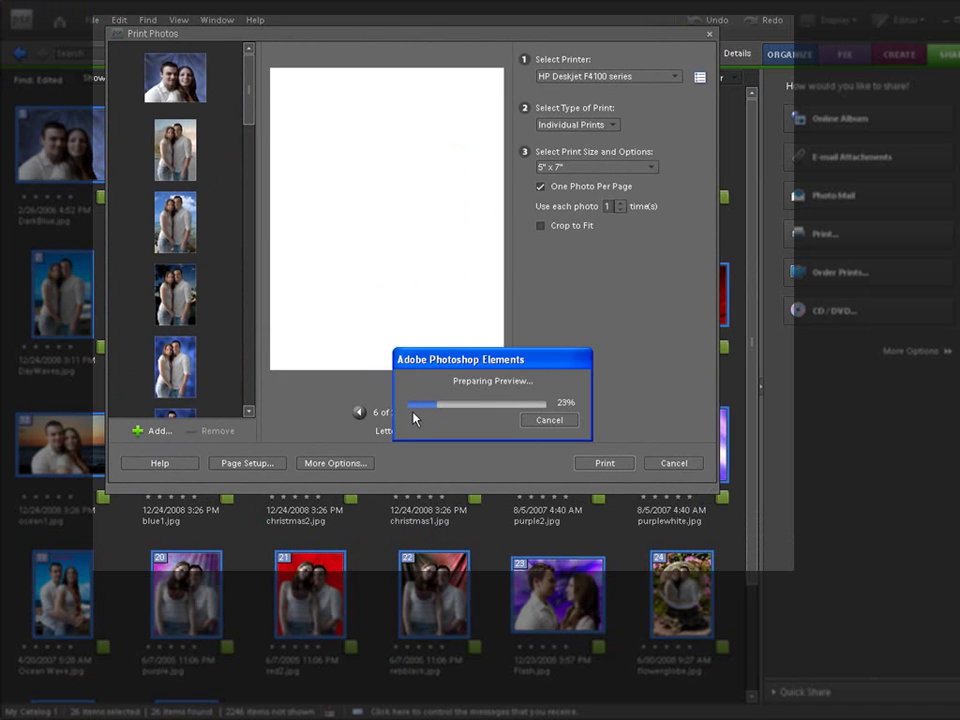
left_click(413, 413)
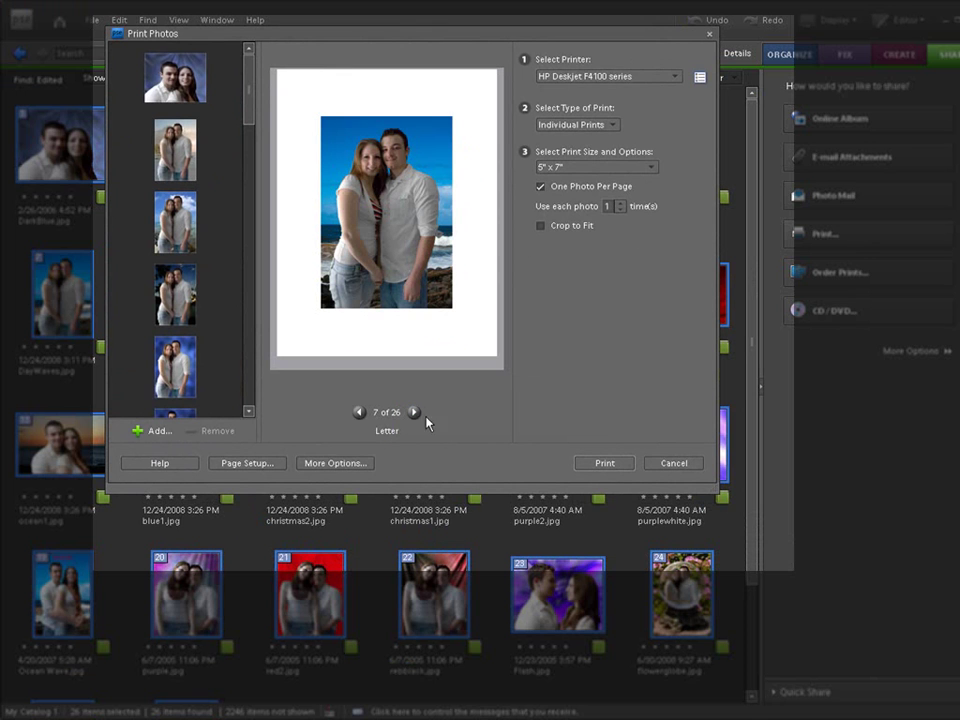
mouse_move(246, 94)
left_mouse_down()
mouse_move(251, 270)
mouse_move(251, 86)
left_mouse_up()
Set the print size to 8" x 10" and page through the photos from the second one.
left_click(561, 166)
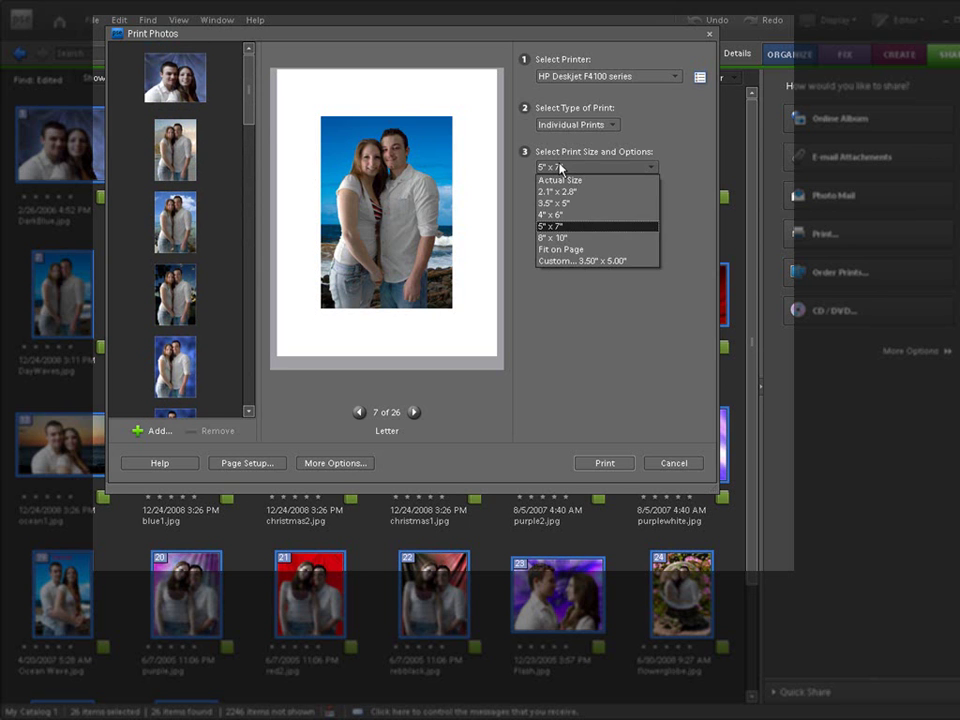
left_click(553, 237)
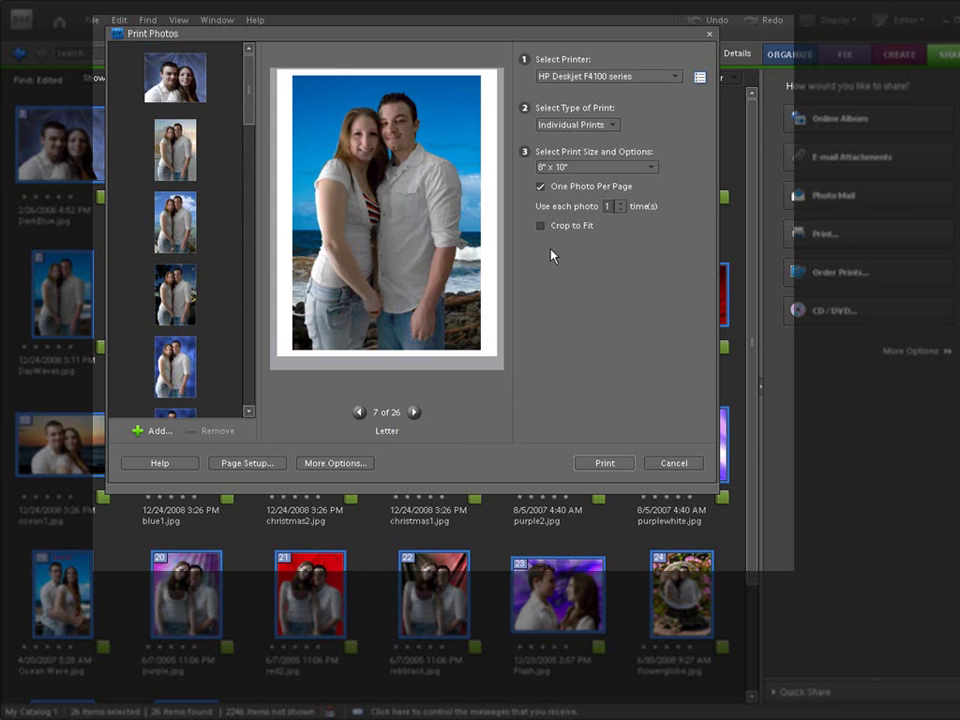
left_click_drag(249, 103, 249, 154)
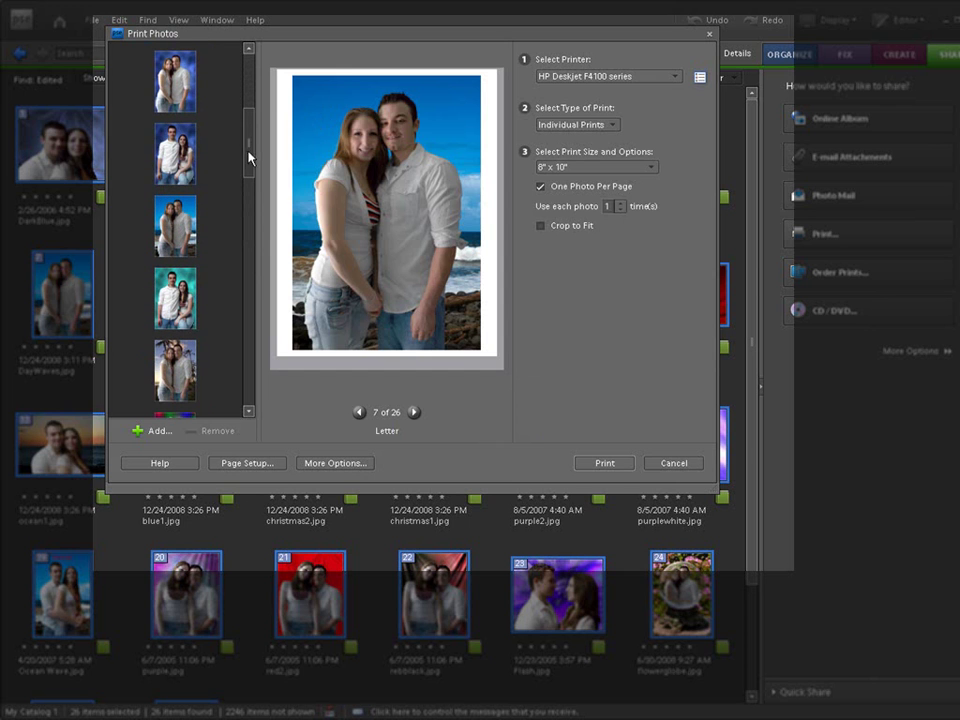
left_click(181, 172)
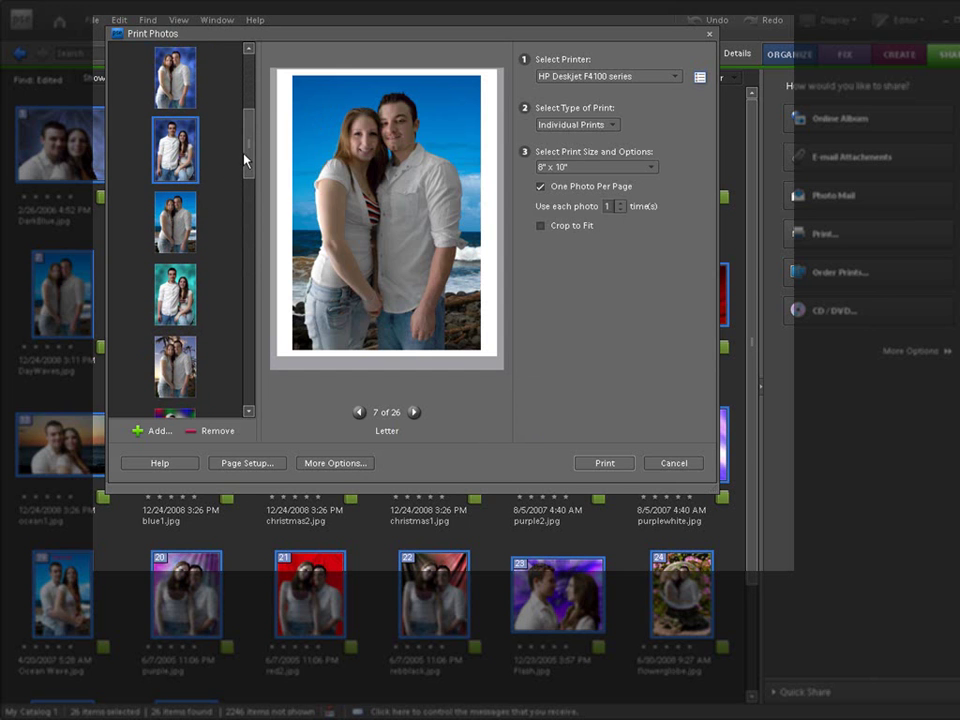
left_click(414, 413)
left_click(414, 413)
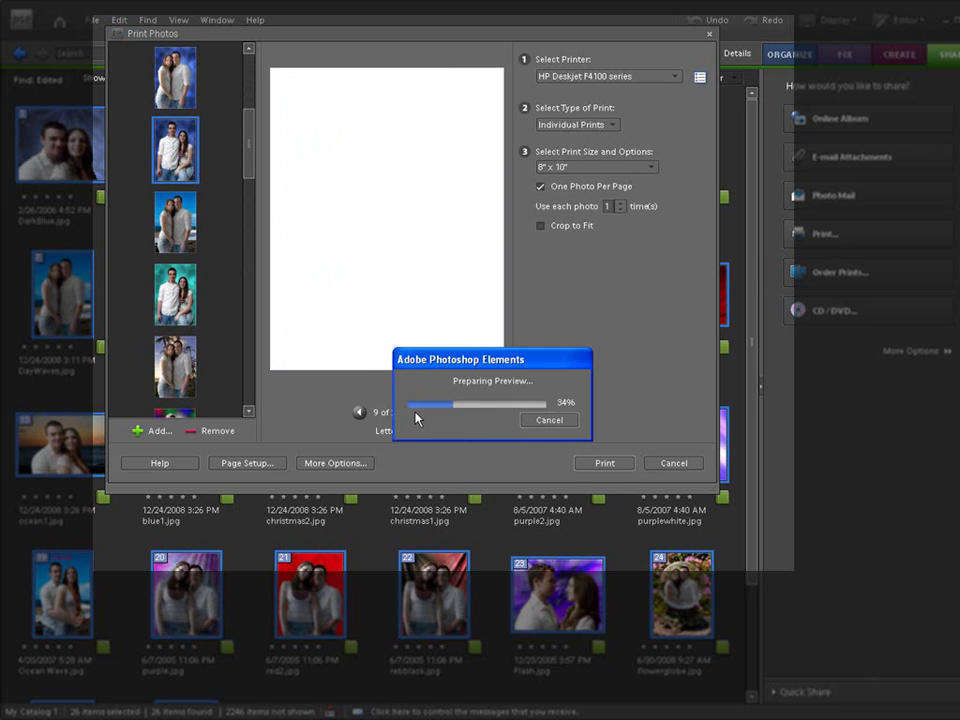
left_click(414, 413)
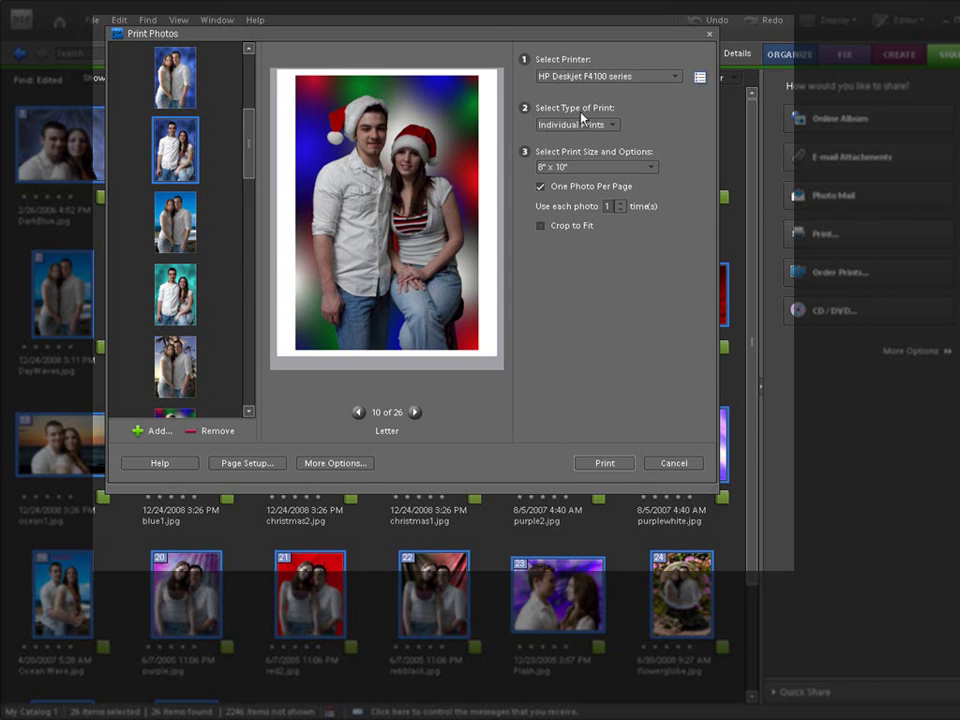
Switch the print type to Contact Sheet and check preview pages 1 and 2.
left_click(611, 126)
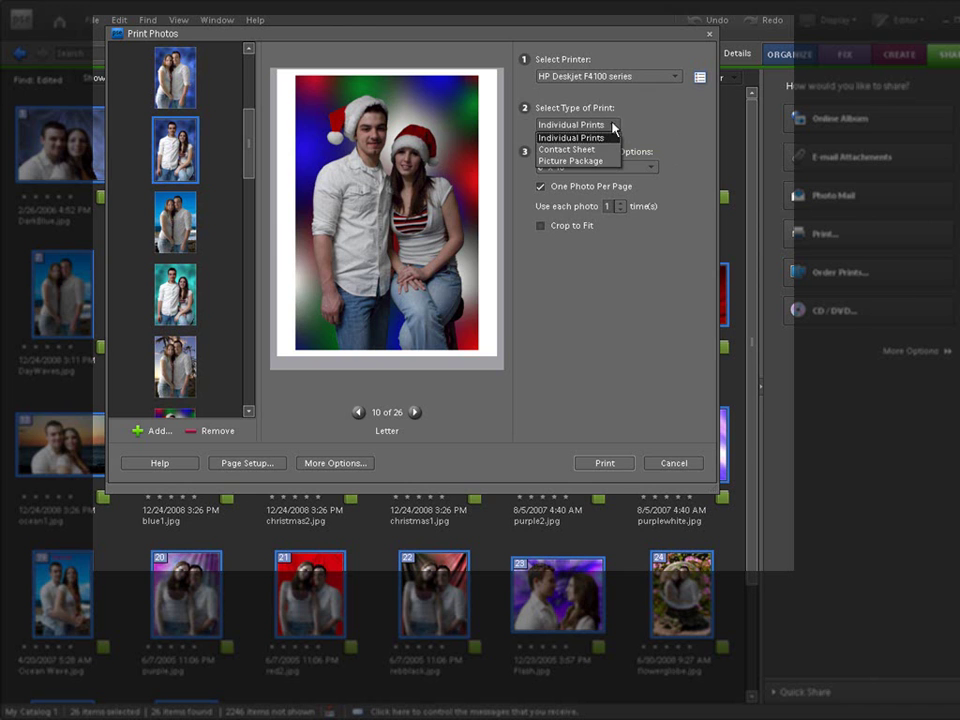
left_click(563, 150)
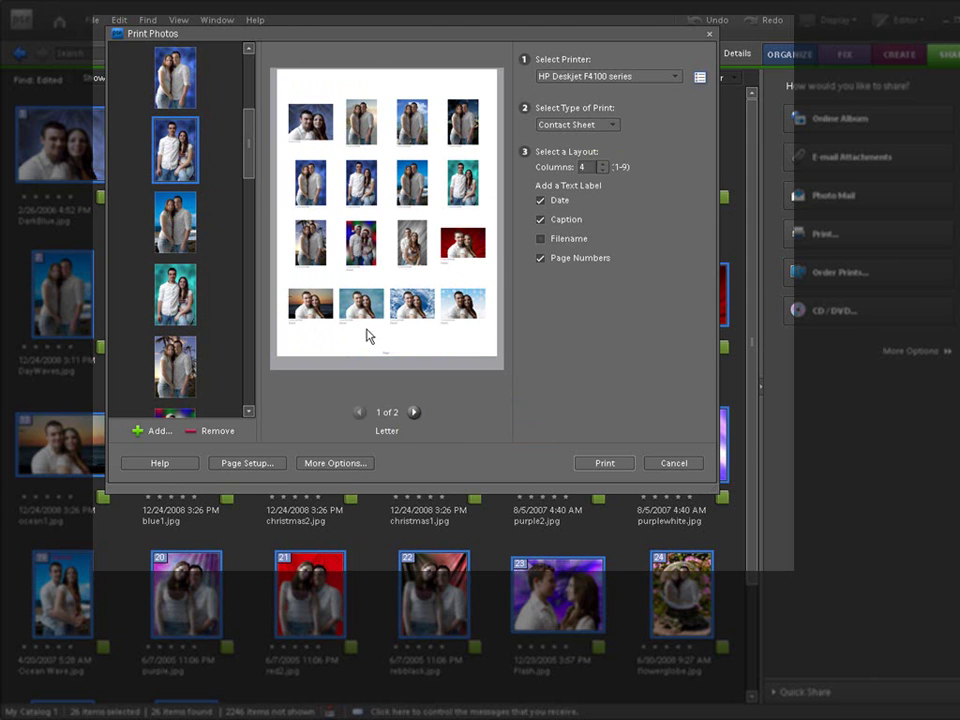
left_click(413, 412)
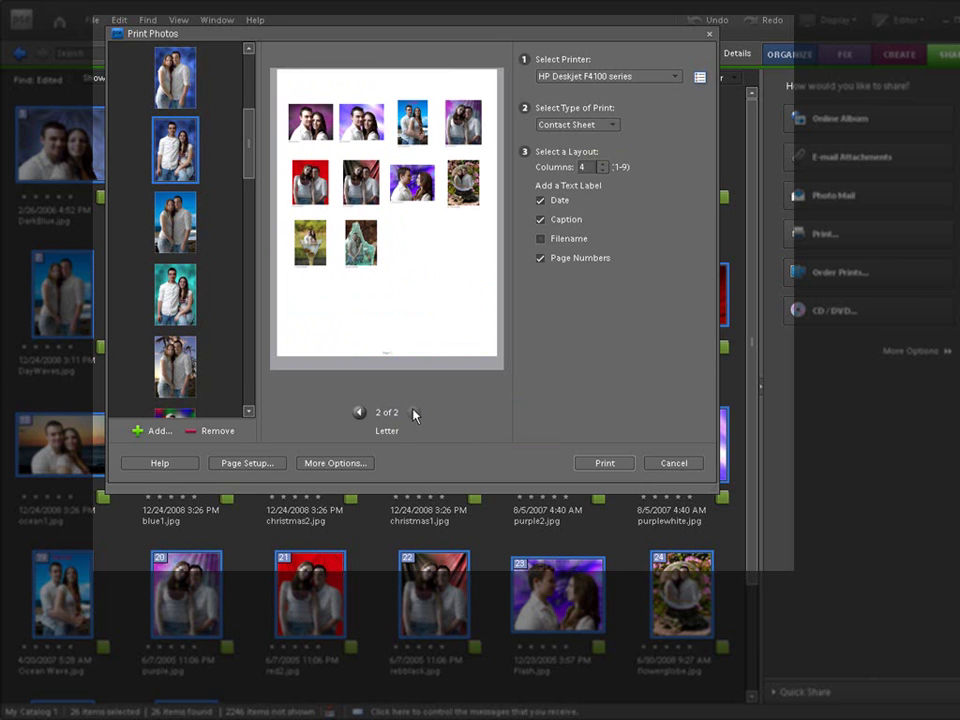
left_click(360, 412)
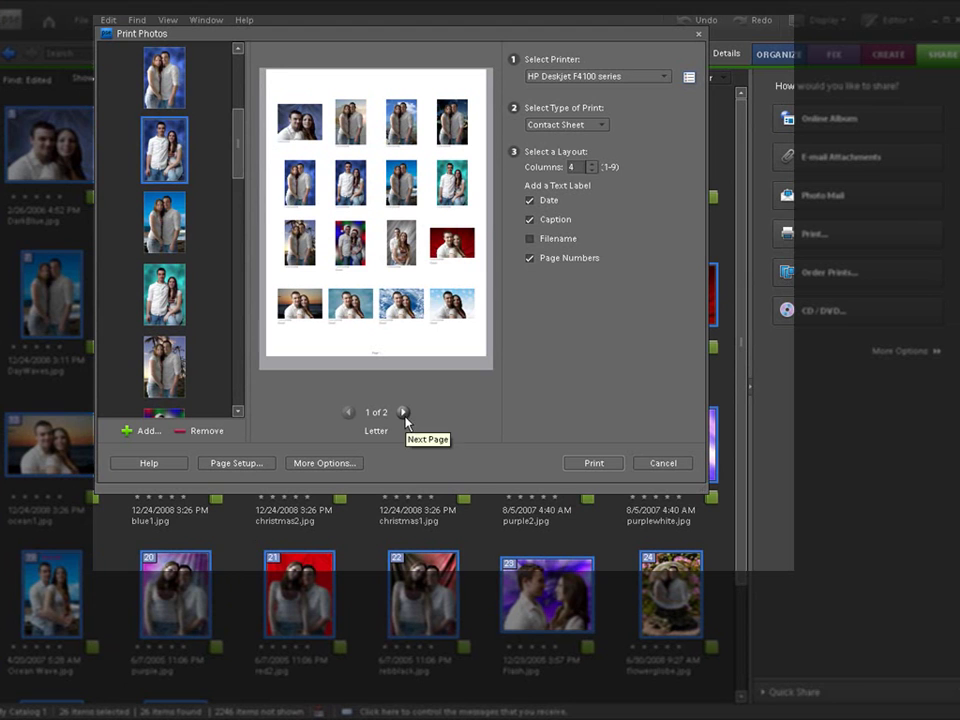
left_click(404, 413)
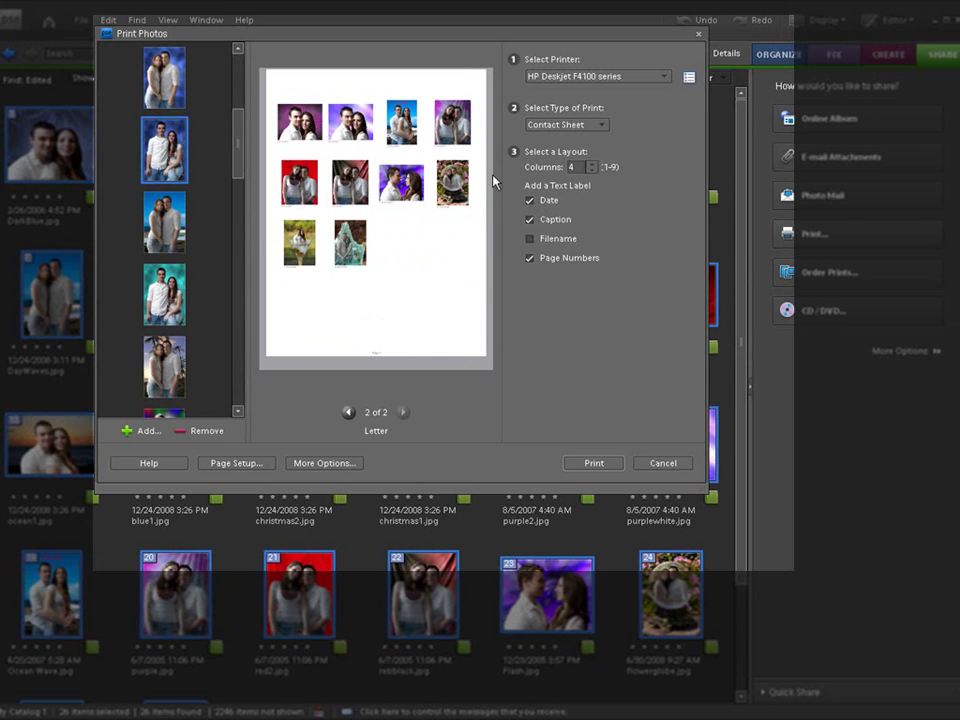
Try 4, 5 and 6 columns on the contact sheet, then settle on 3 columns.
left_click(593, 172)
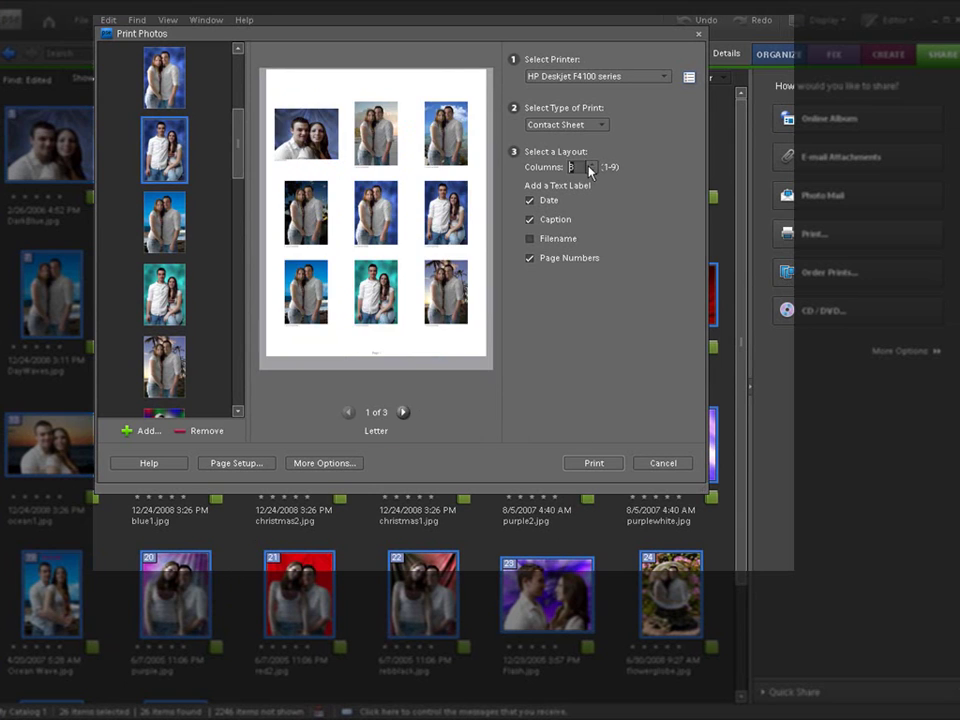
left_click(591, 166)
left_click(592, 166)
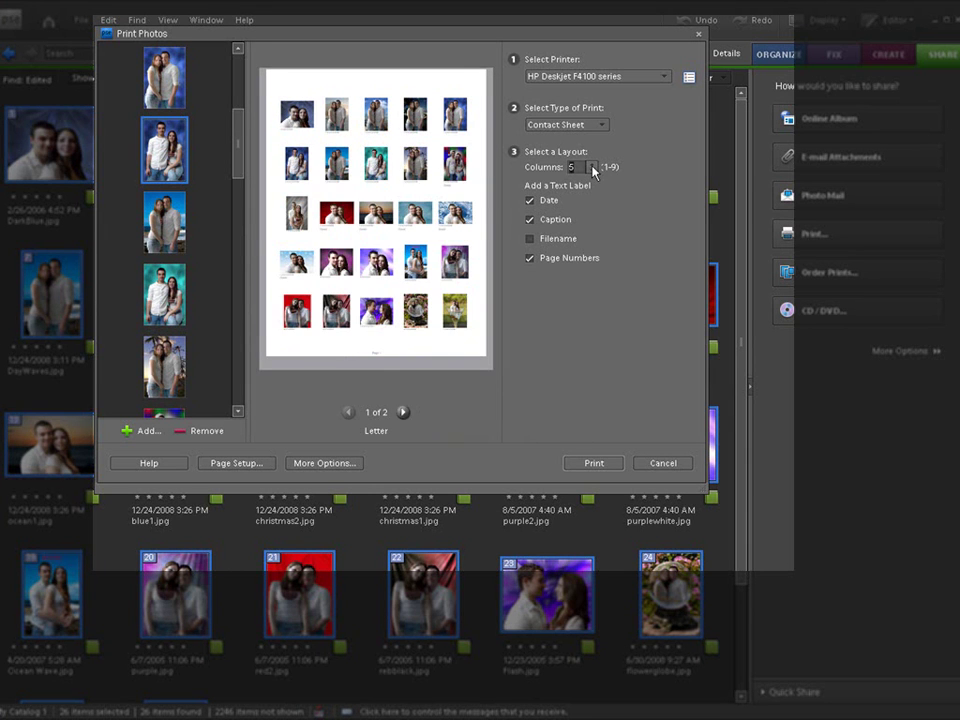
left_click(592, 166)
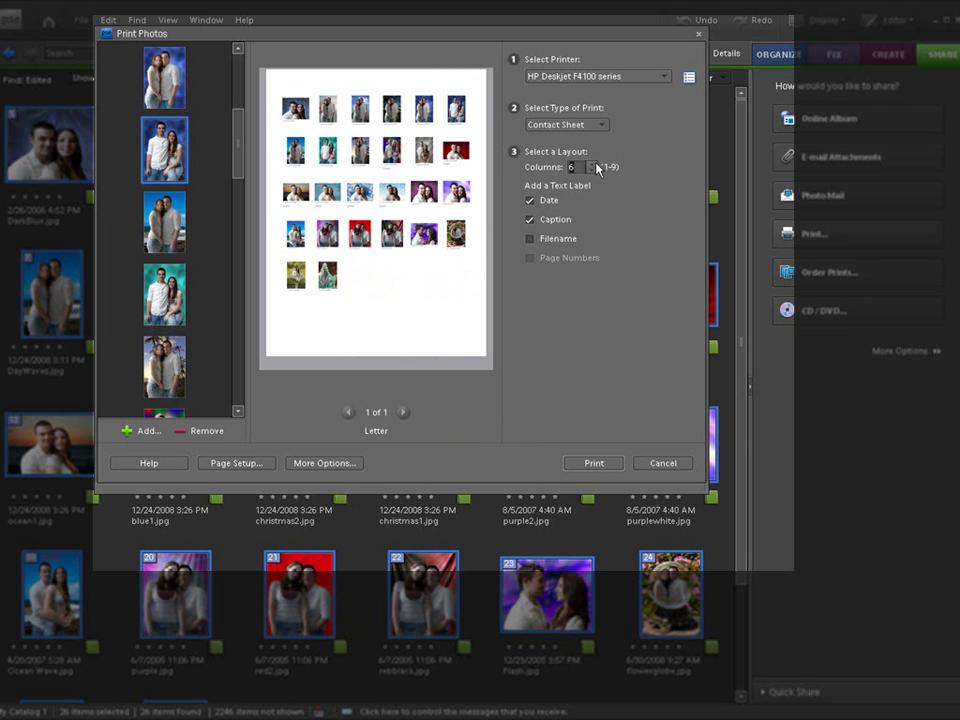
left_click(592, 171)
left_click(592, 171)
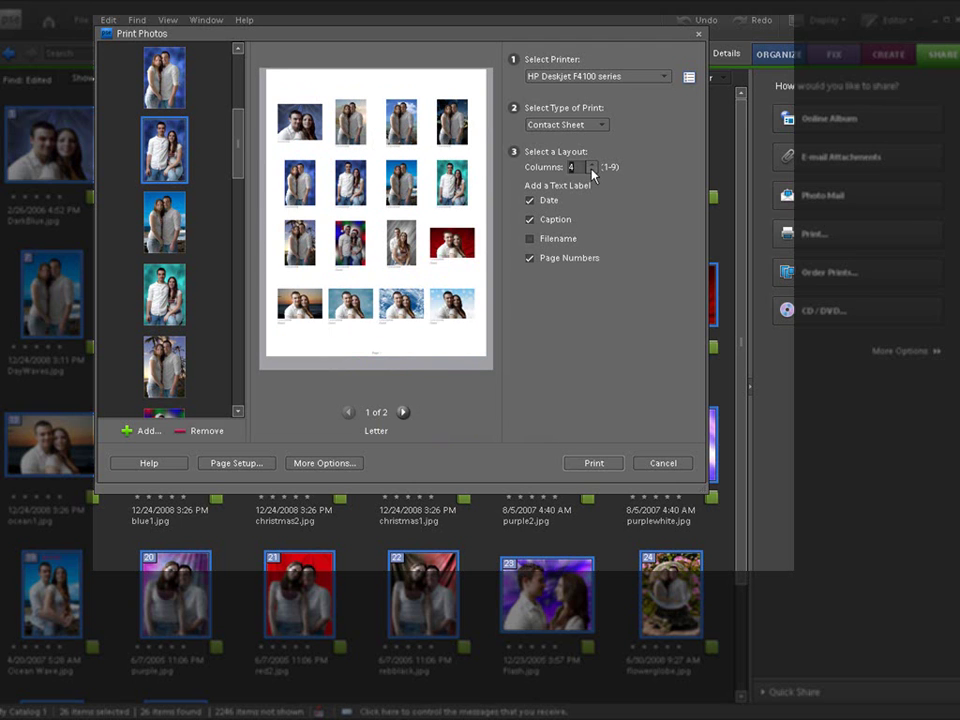
left_click(592, 171)
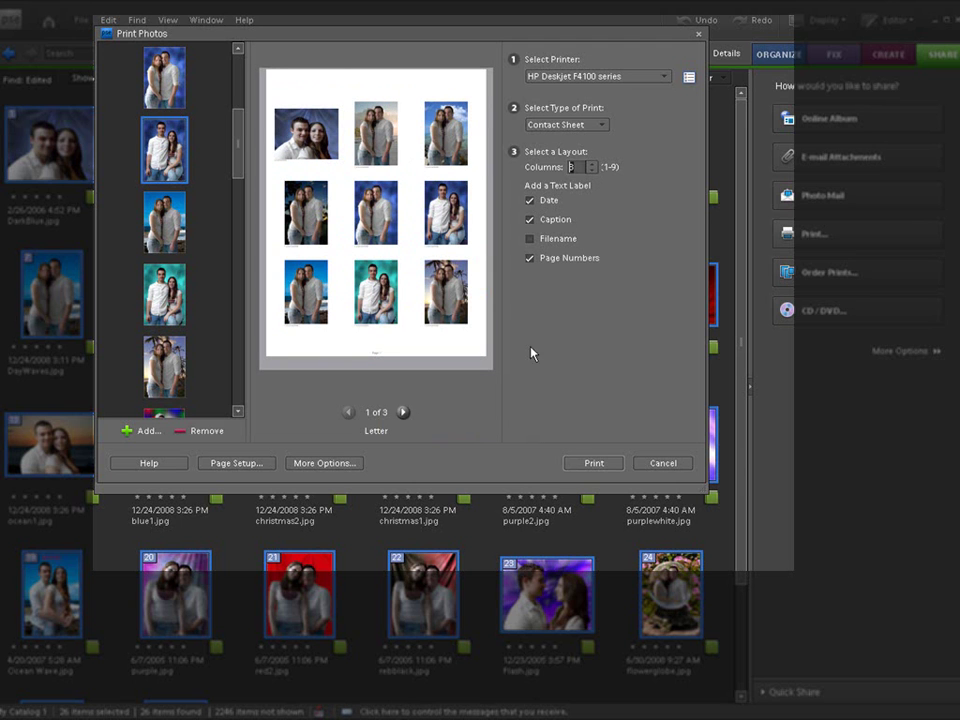
Page through contact sheet pages 1 to 3 and return to page 1.
left_click(403, 412)
left_click(404, 412)
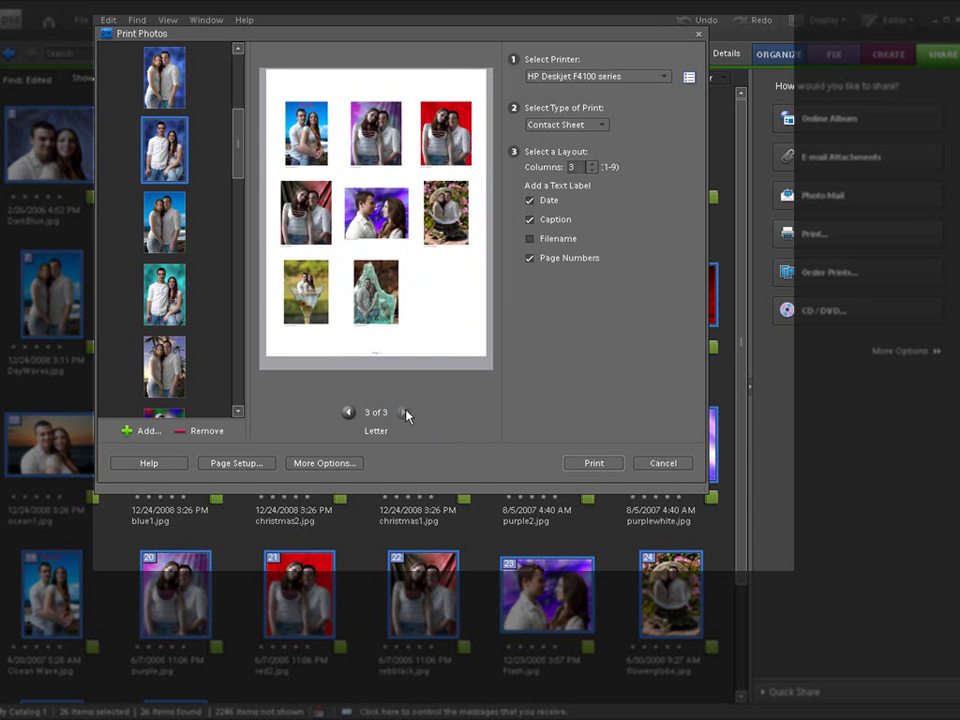
left_click(348, 412)
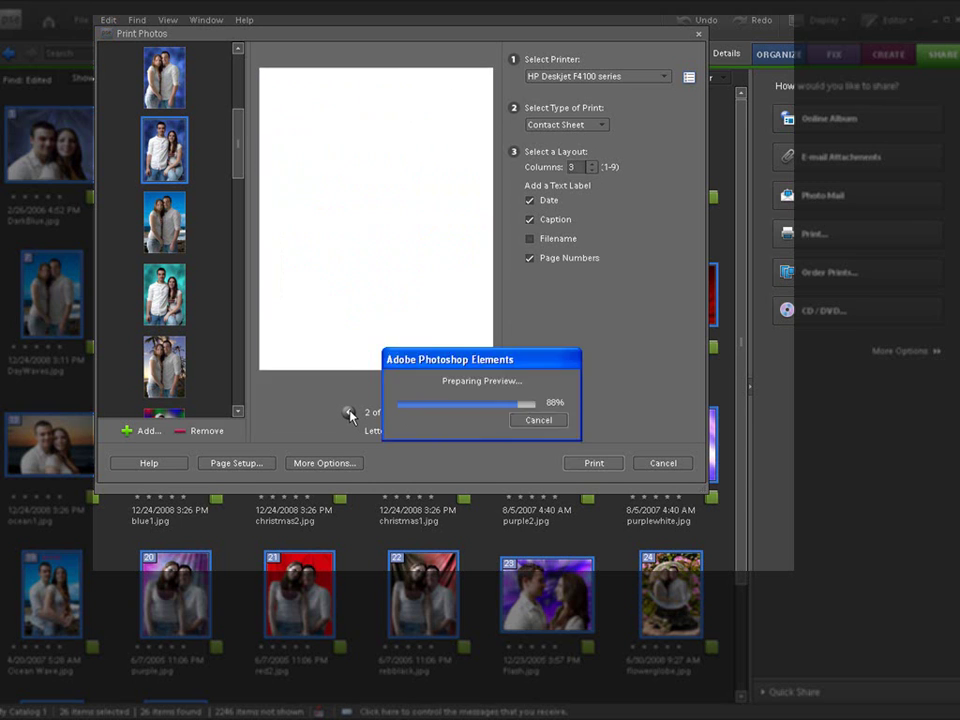
left_click(346, 412)
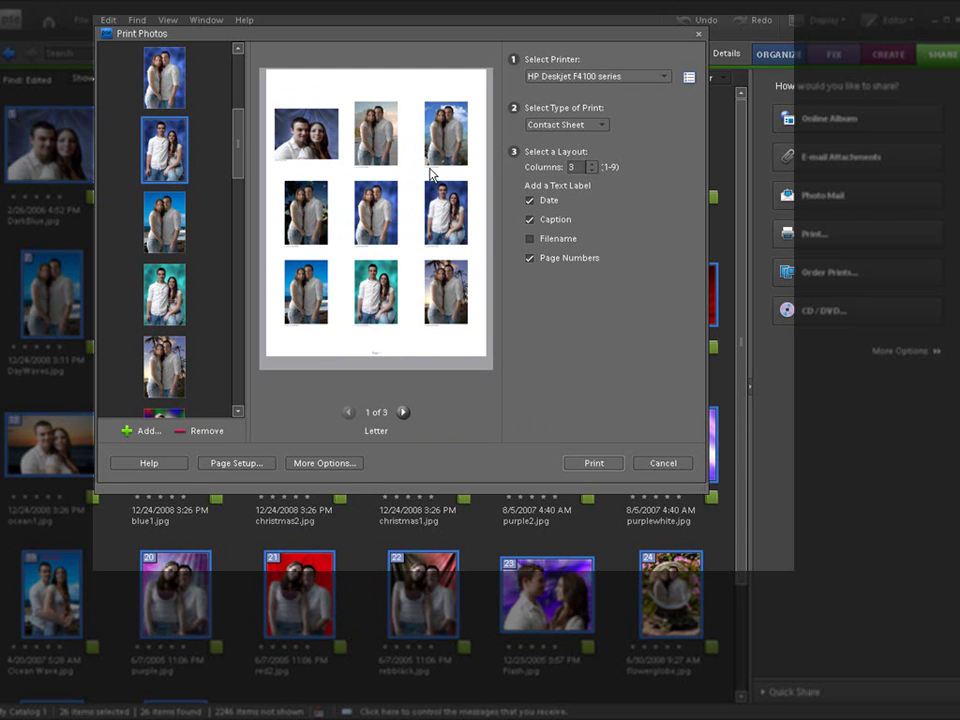
Check Filename and uncheck Caption and Date in the contact sheet text labels.
left_click(531, 240)
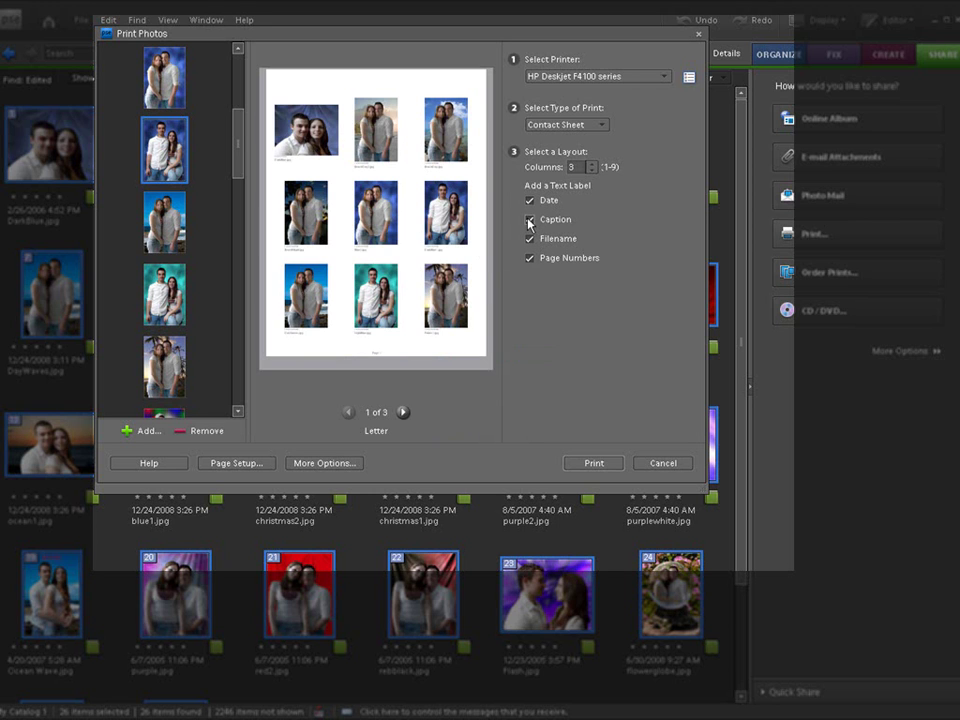
left_click(530, 220)
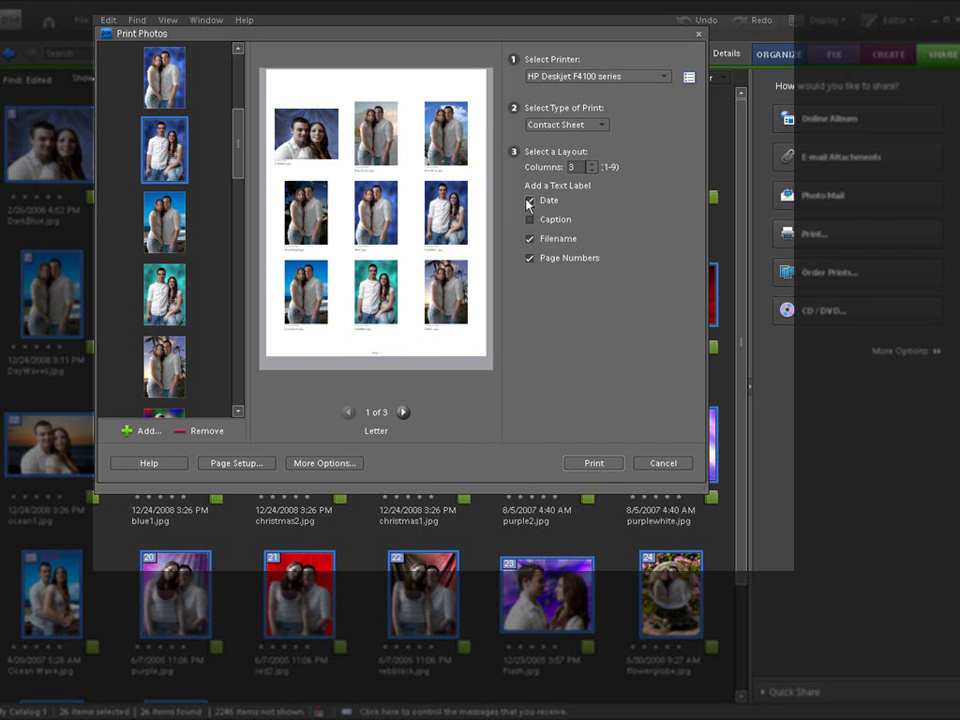
left_click(529, 201)
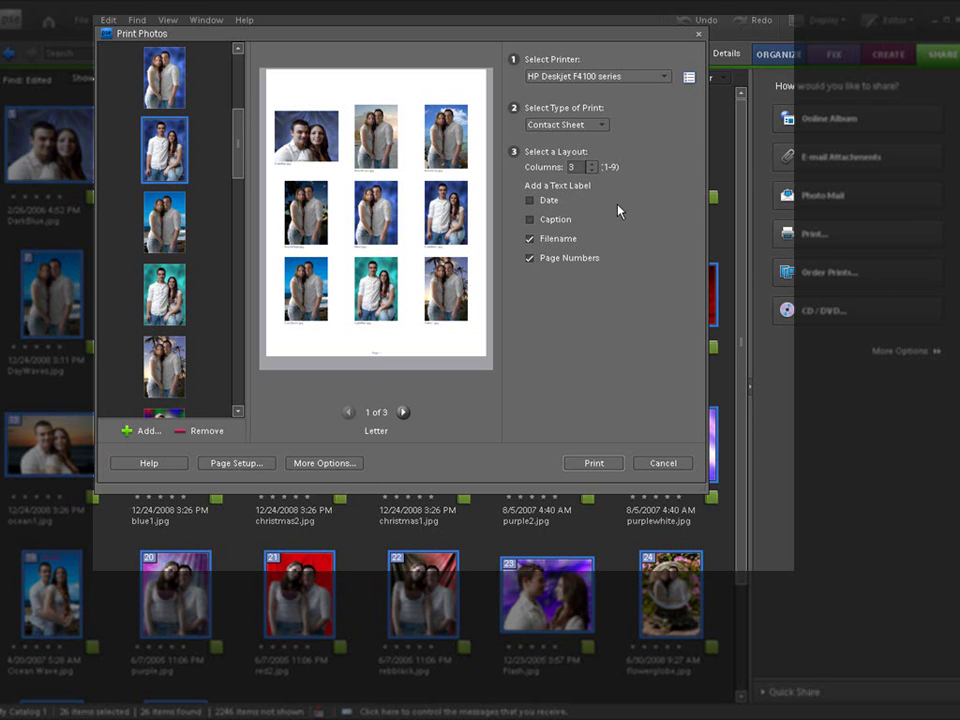
left_click_drag(482, 37, 486, 55)
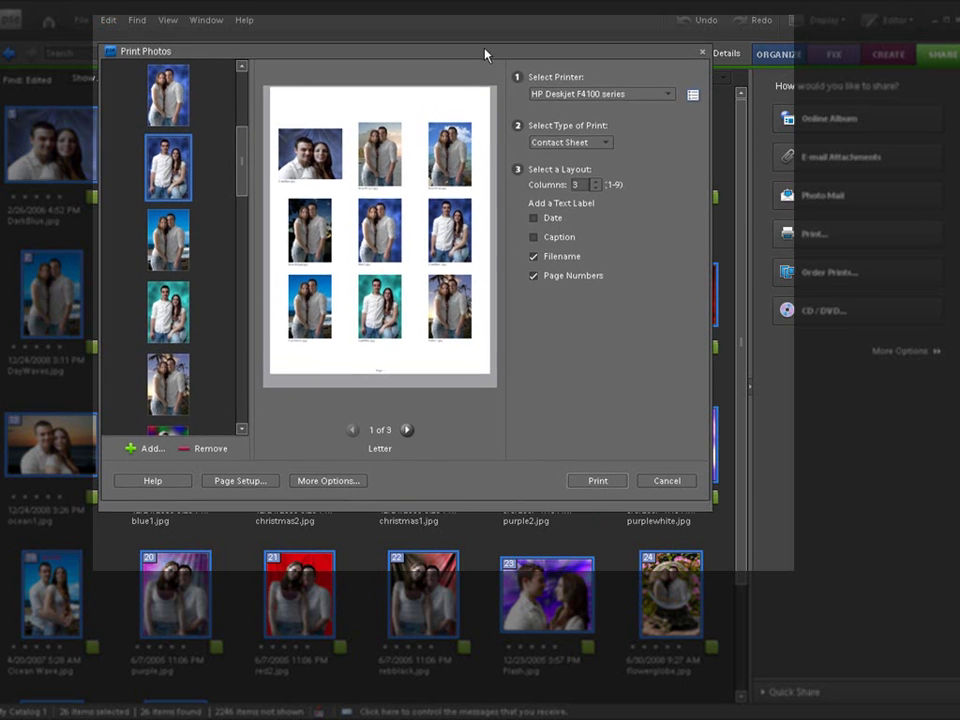
Switch to Picture Package and choose the Letter (2) 4x5 (8) 2x2.5 layout.
left_click(608, 144)
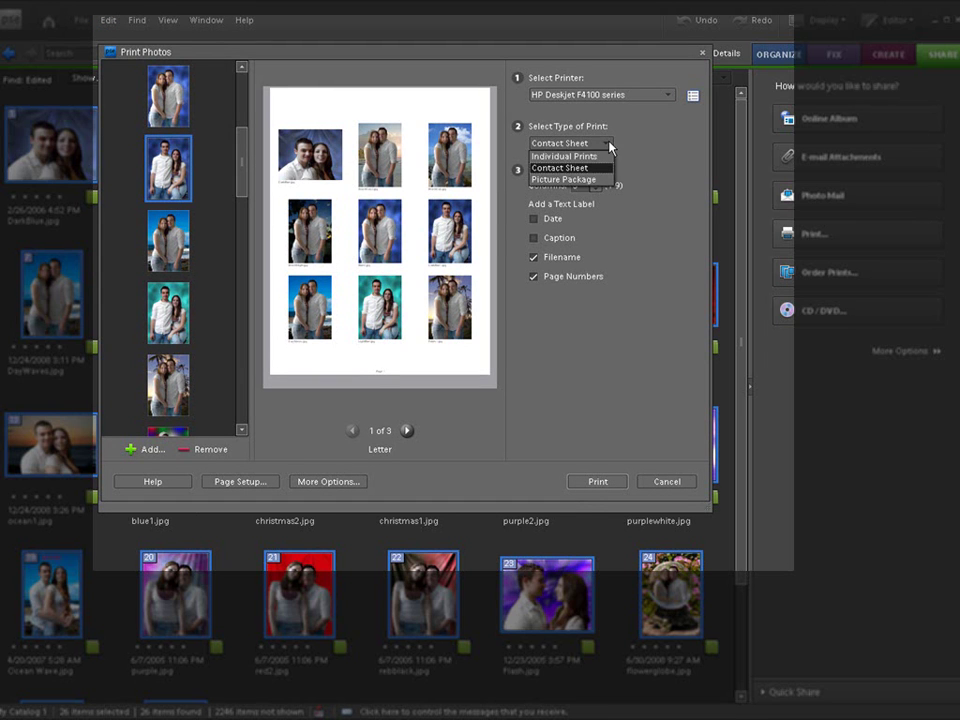
left_click(562, 180)
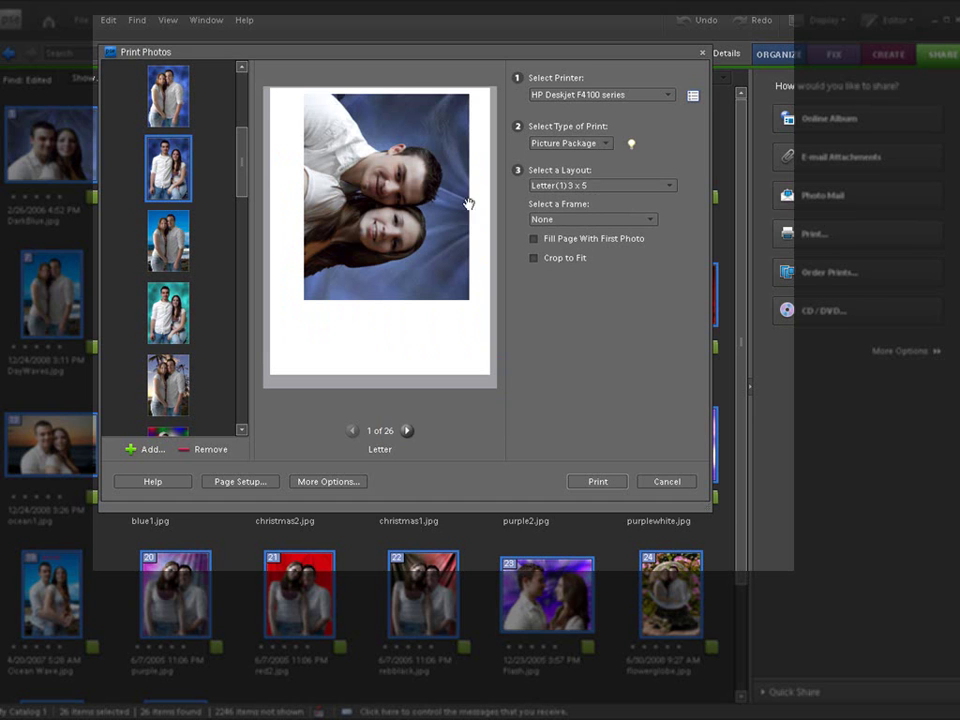
left_click(666, 187)
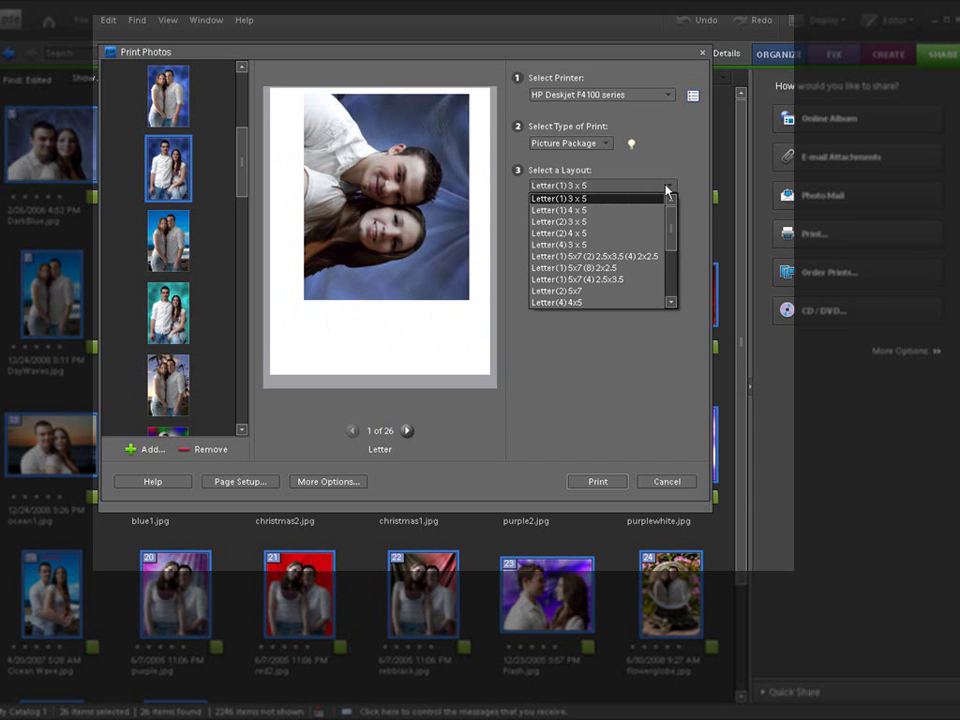
left_click_drag(669, 229, 673, 250)
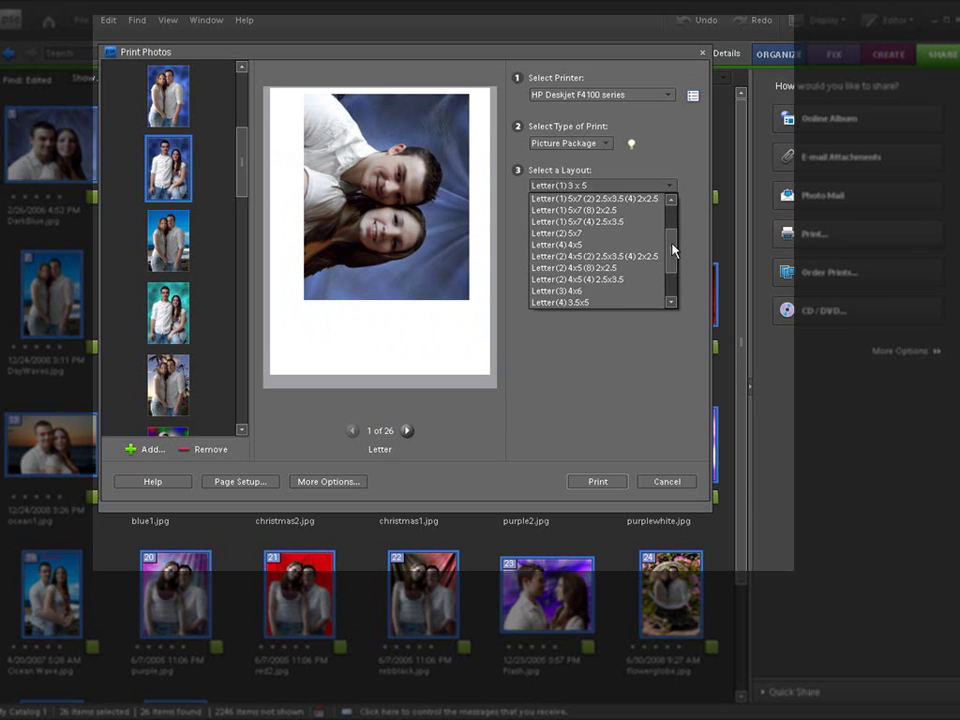
left_click(587, 268)
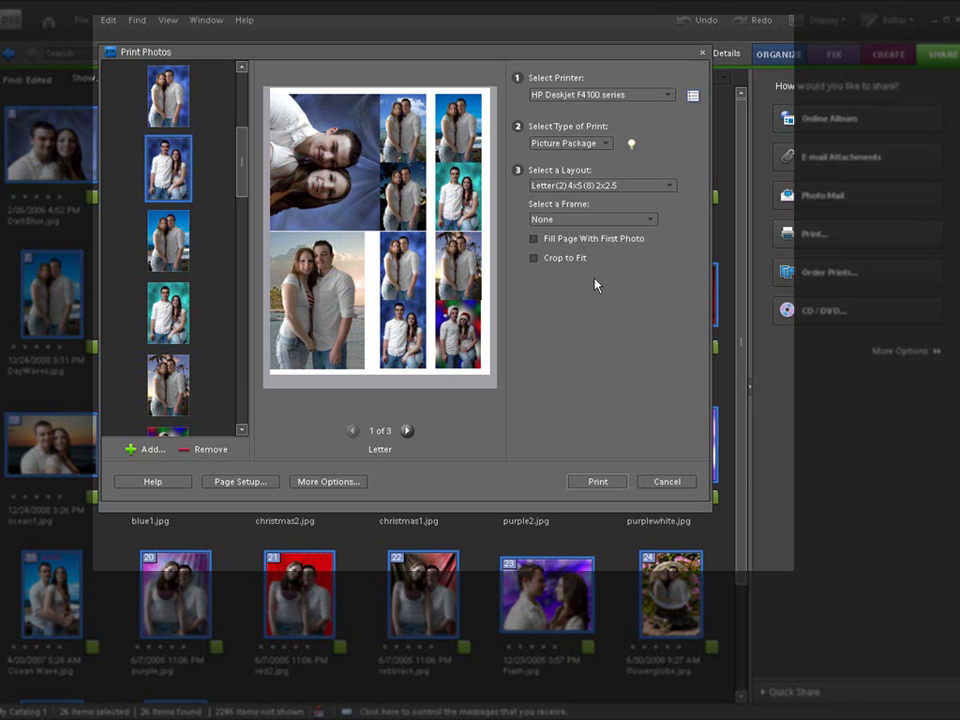
left_click(670, 186)
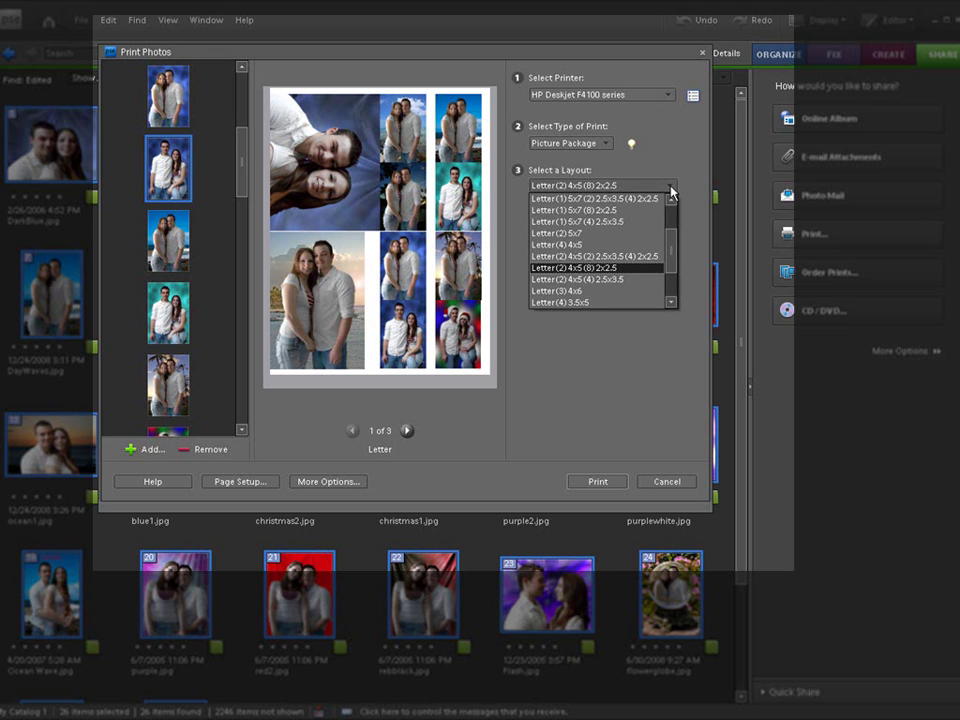
Use the Letter (3) 4x6 layout, page the preview to 7 of 9, and browse the layout list.
left_click(580, 290)
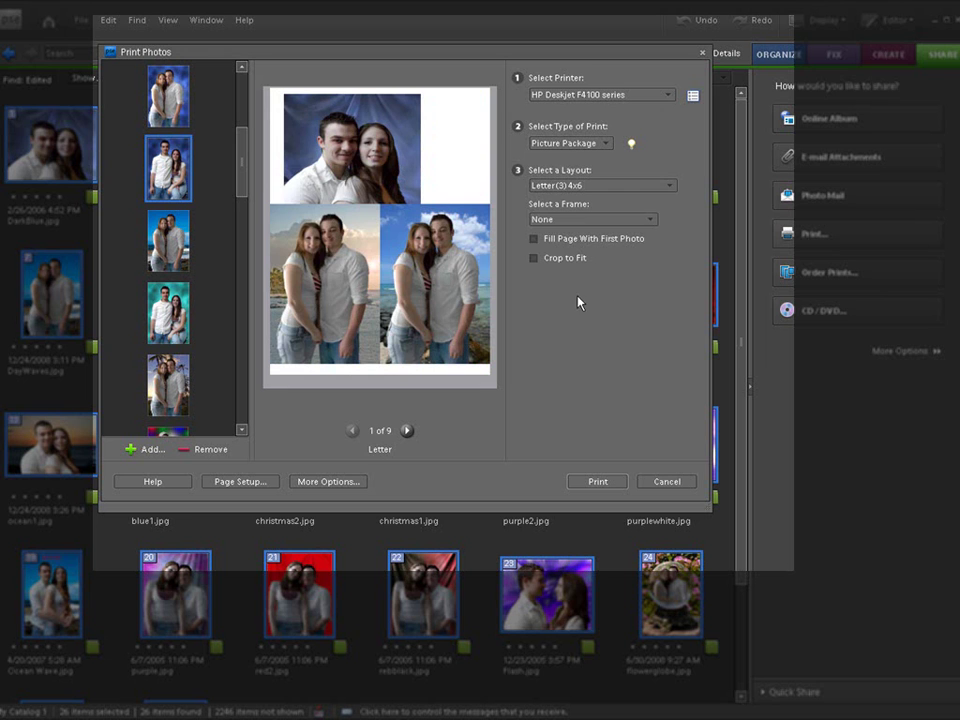
left_click(406, 430)
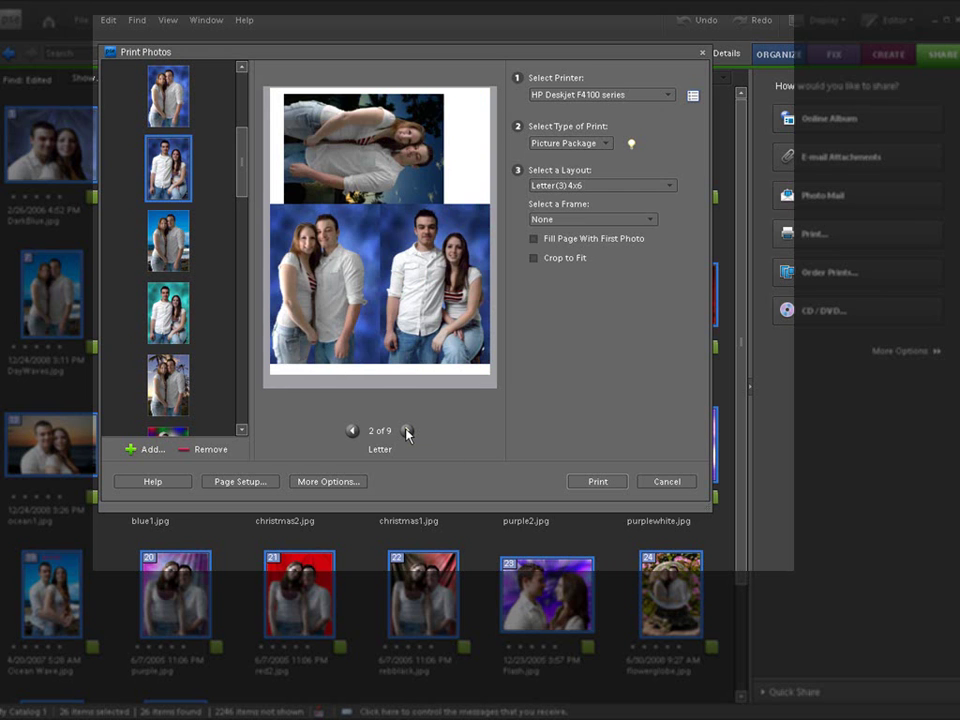
left_click(406, 430)
left_click(406, 430)
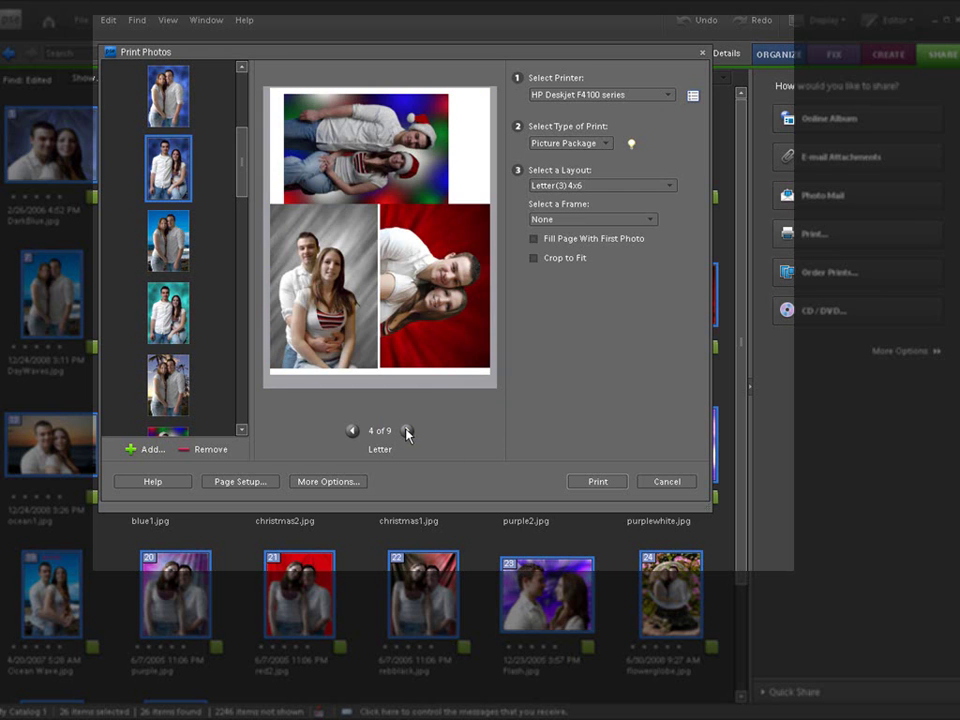
left_click(406, 430)
left_click(406, 430)
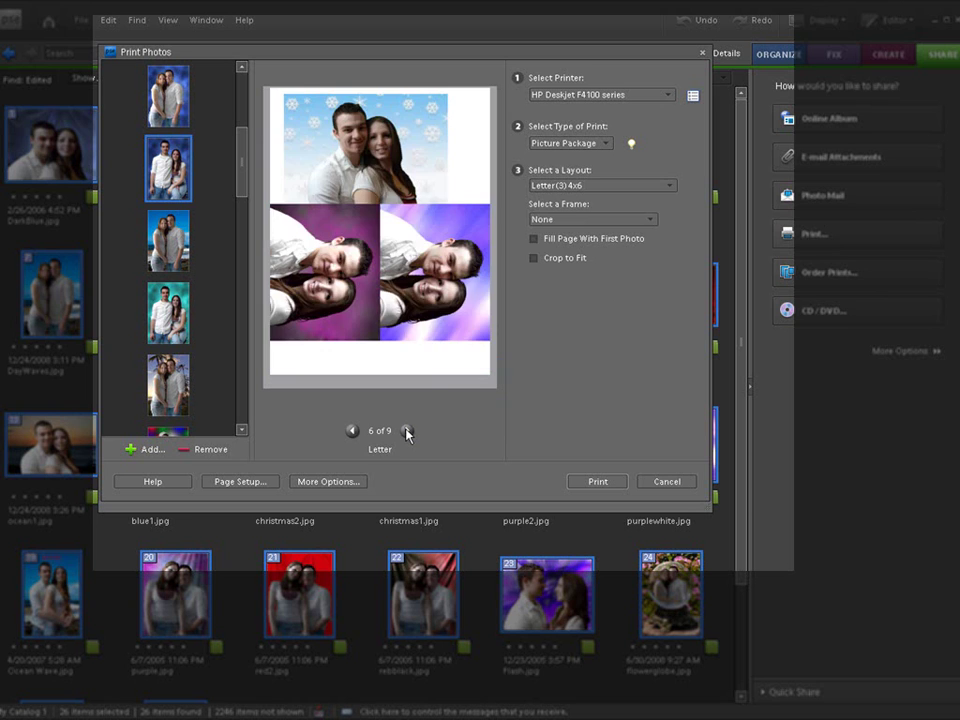
left_click(406, 430)
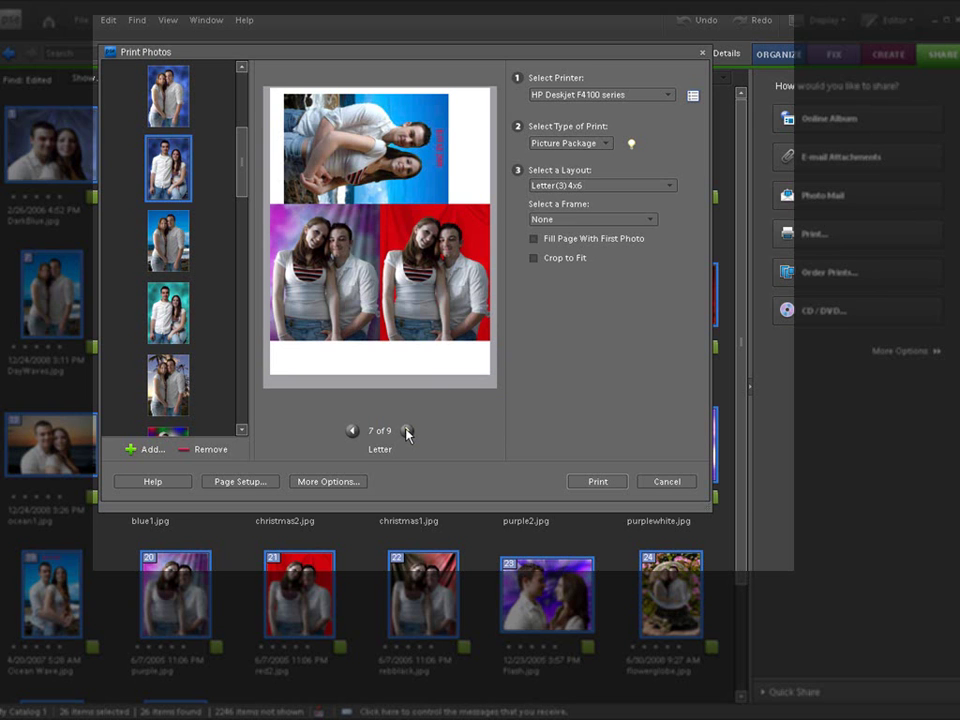
left_click(672, 186)
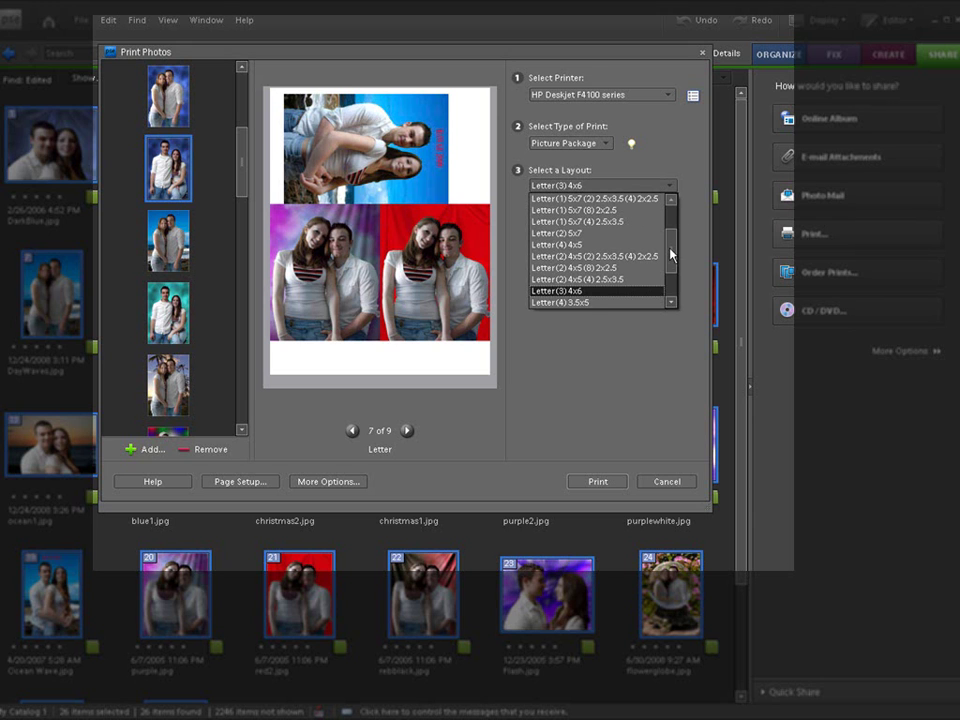
left_click_drag(671, 255, 671, 274)
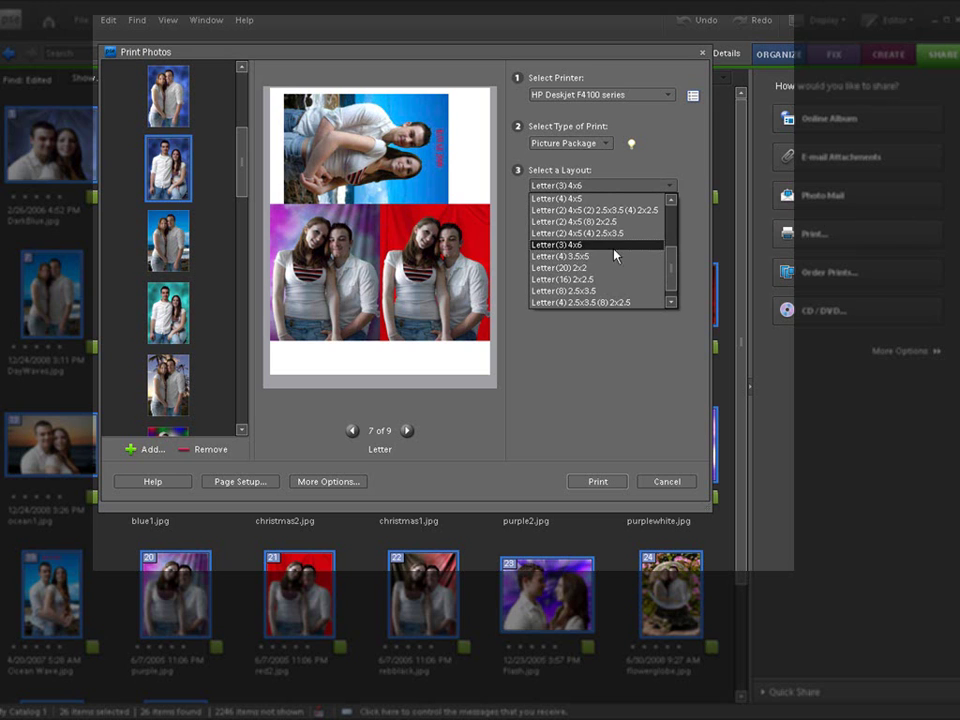
Try the Letter (4) 3.5x5 layout and step the preview back to page 5 of 7.
left_click(560, 257)
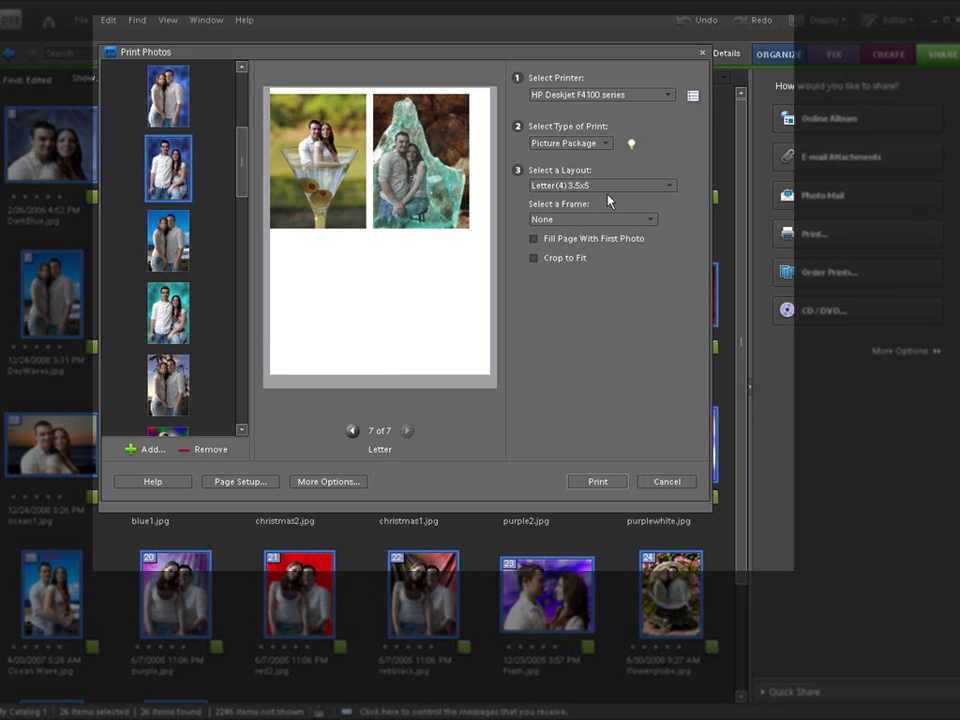
left_click(351, 430)
left_click(351, 430)
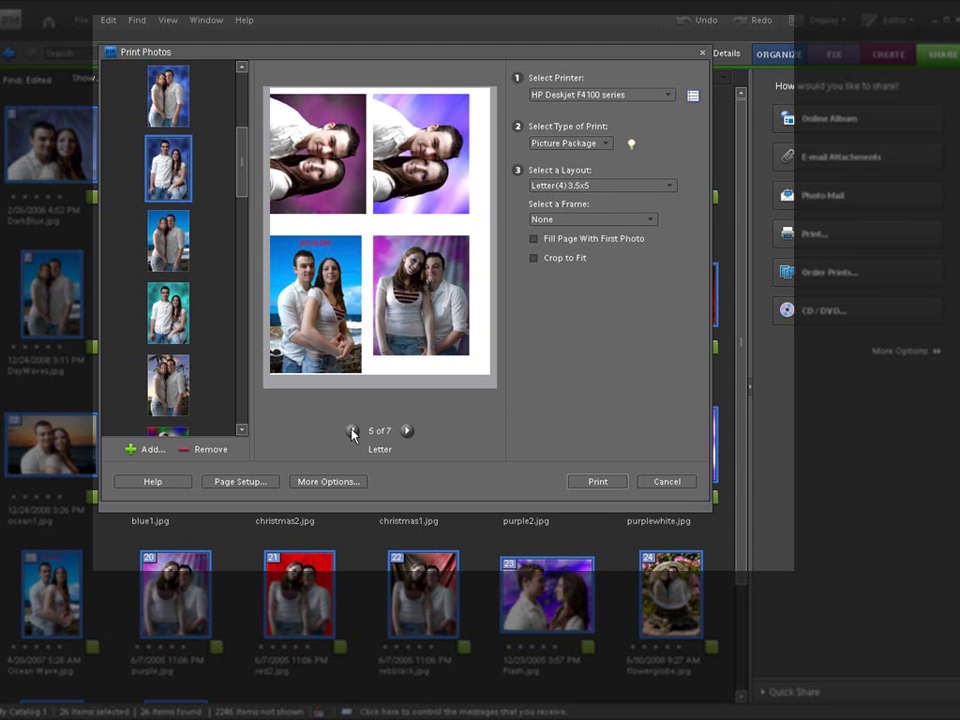
Switch to the Letter (16) 2x2.5 layout and return to preview page 1 of 2.
left_click(675, 187)
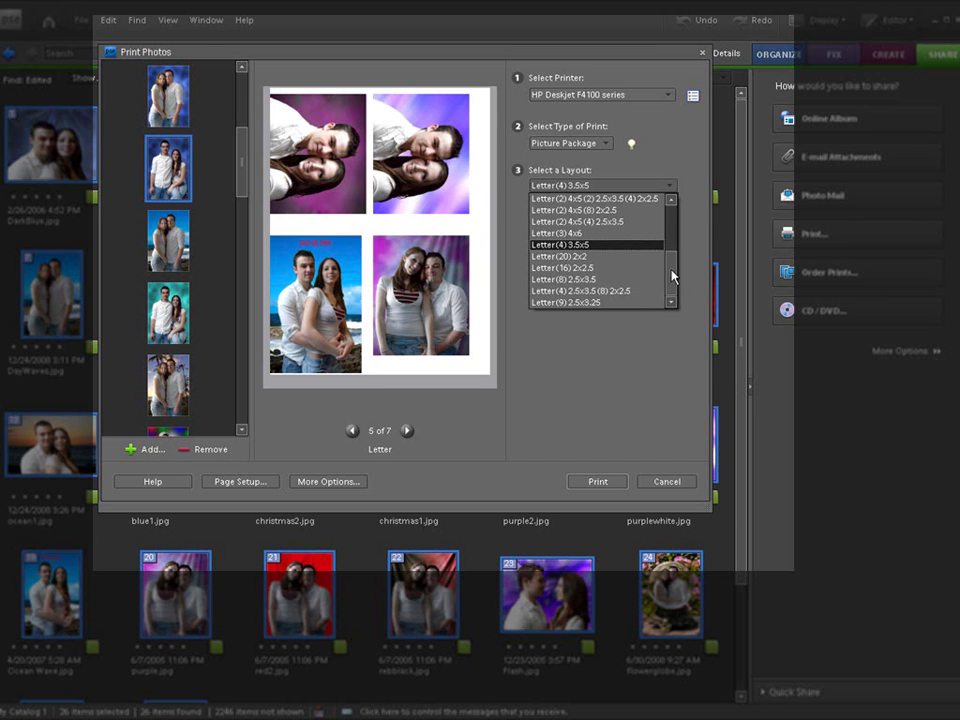
left_click(576, 268)
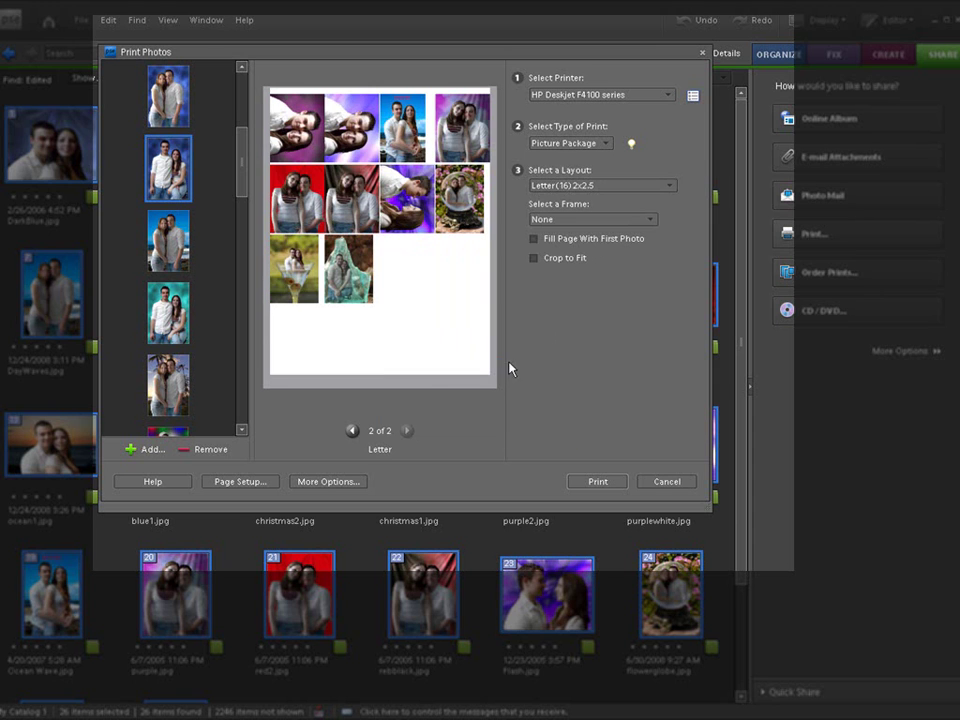
left_click(353, 430)
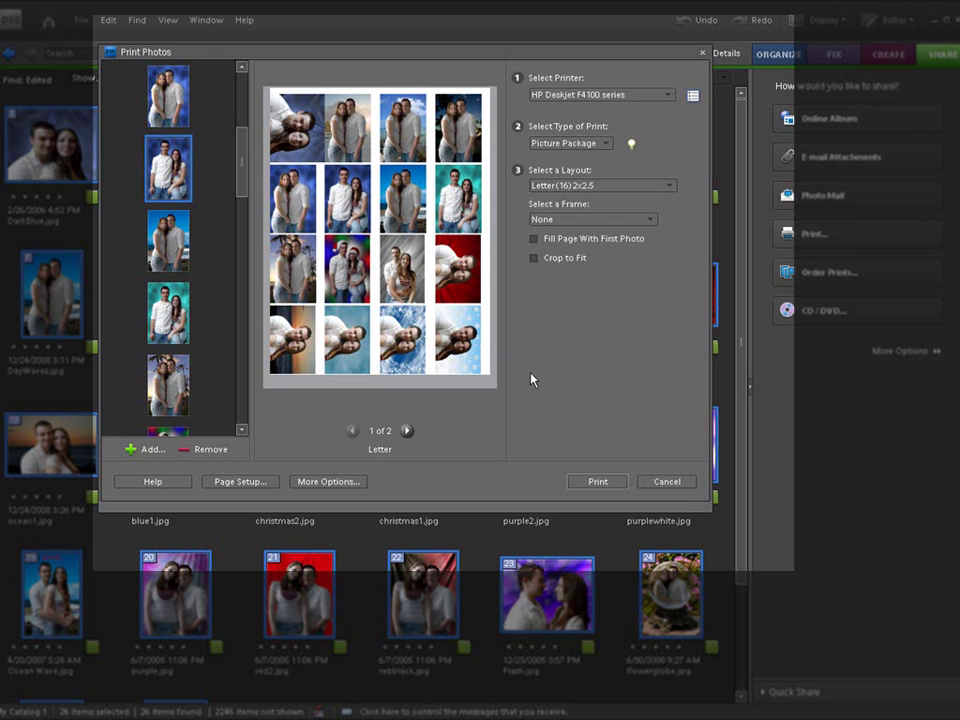
left_click(672, 190)
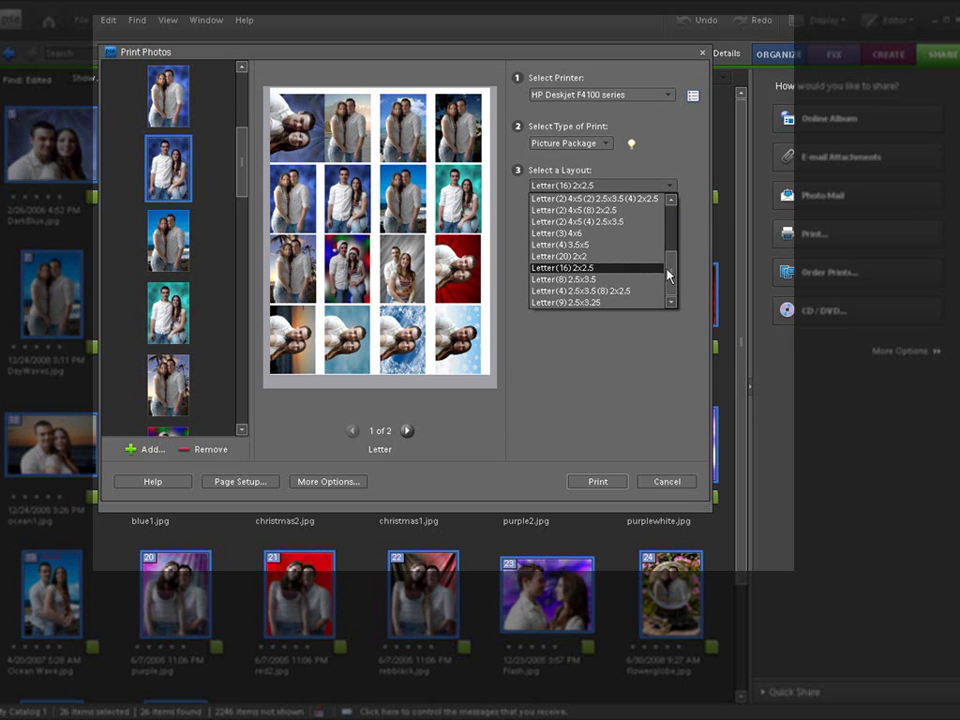
Scroll to the top of the layouts and pick Letter (1) 5x7 (2) 2.5x3.5 (4) 2x2.5.
left_click_drag(669, 272, 672, 226)
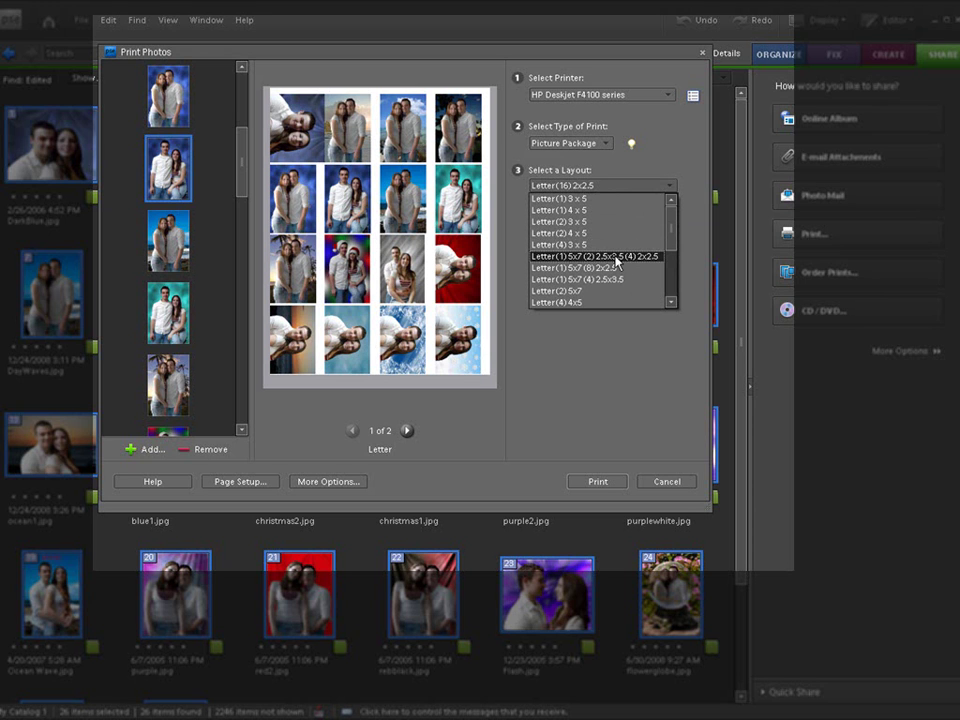
left_click(617, 258)
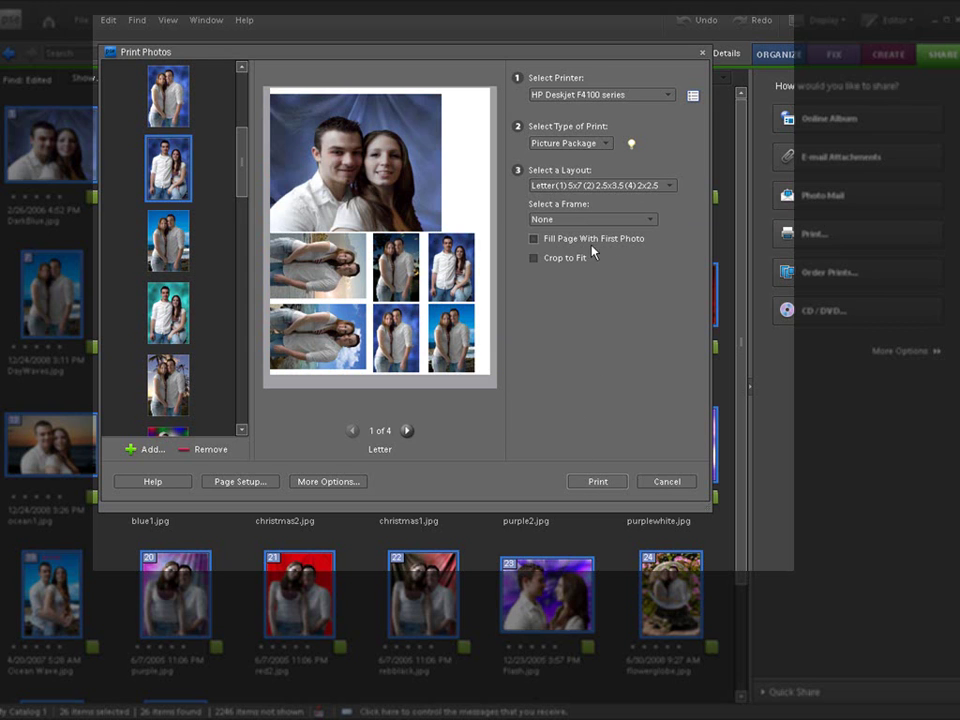
Apply the Antique Oval frame and switch to the Letter (2) 4x5 layout.
left_click(650, 219)
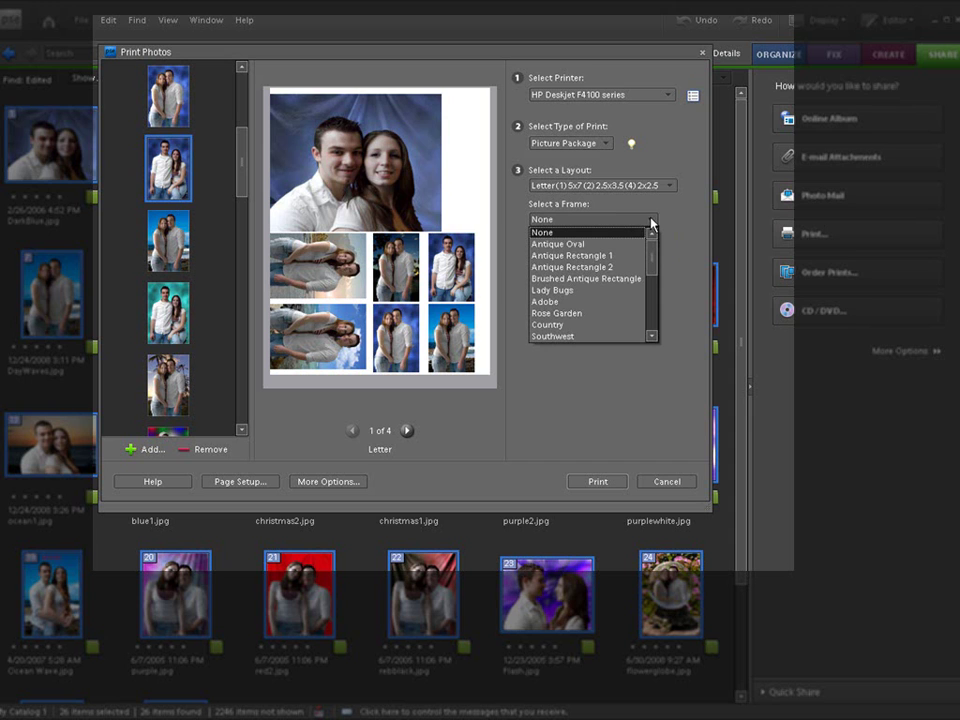
left_click(575, 244)
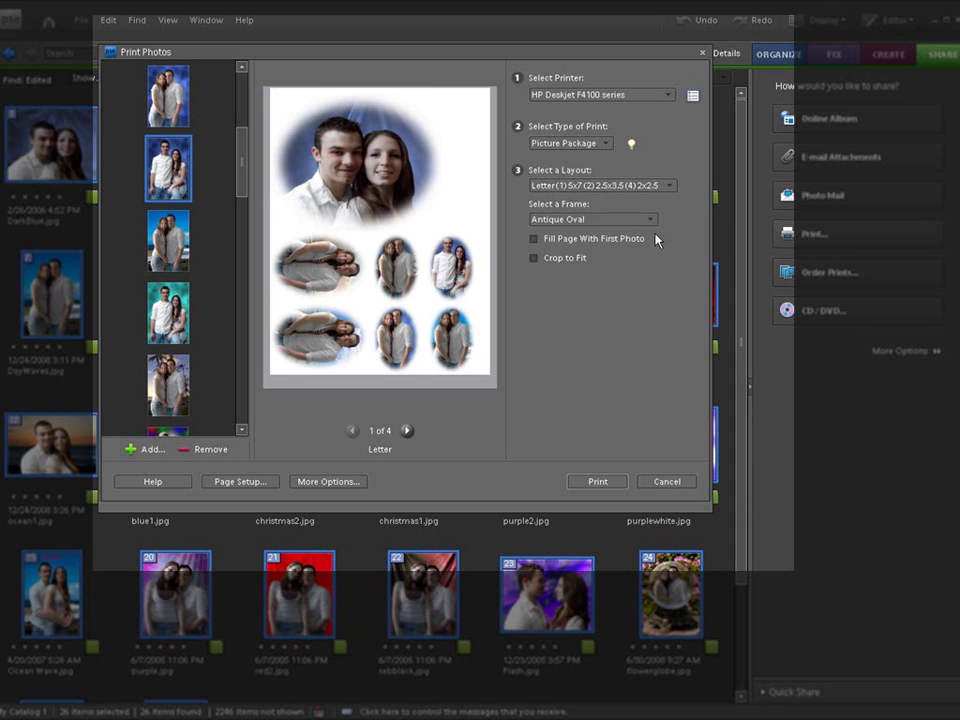
left_click(669, 189)
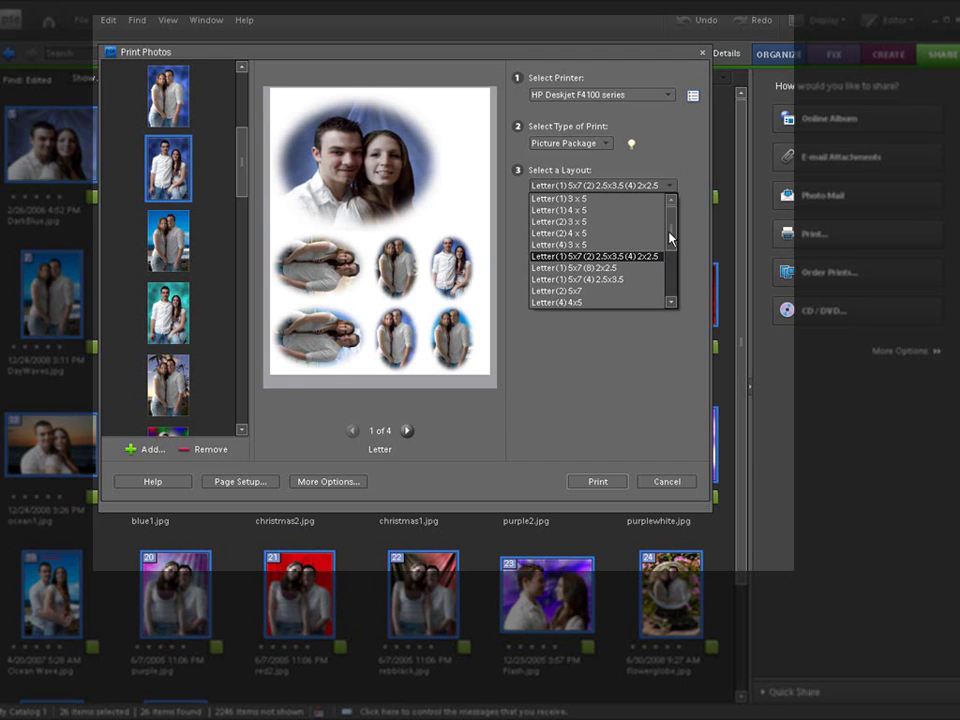
left_click(587, 236)
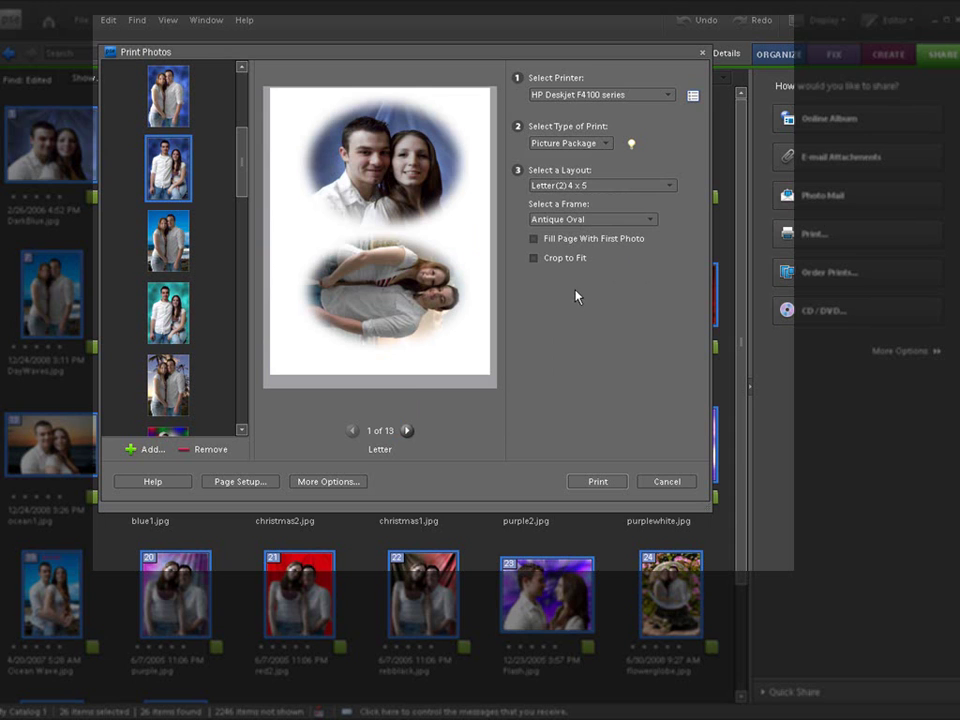
Try the Antique Rectangle 1 and Lady Bugs frames, then settle on Rose Garden.
left_click(640, 221)
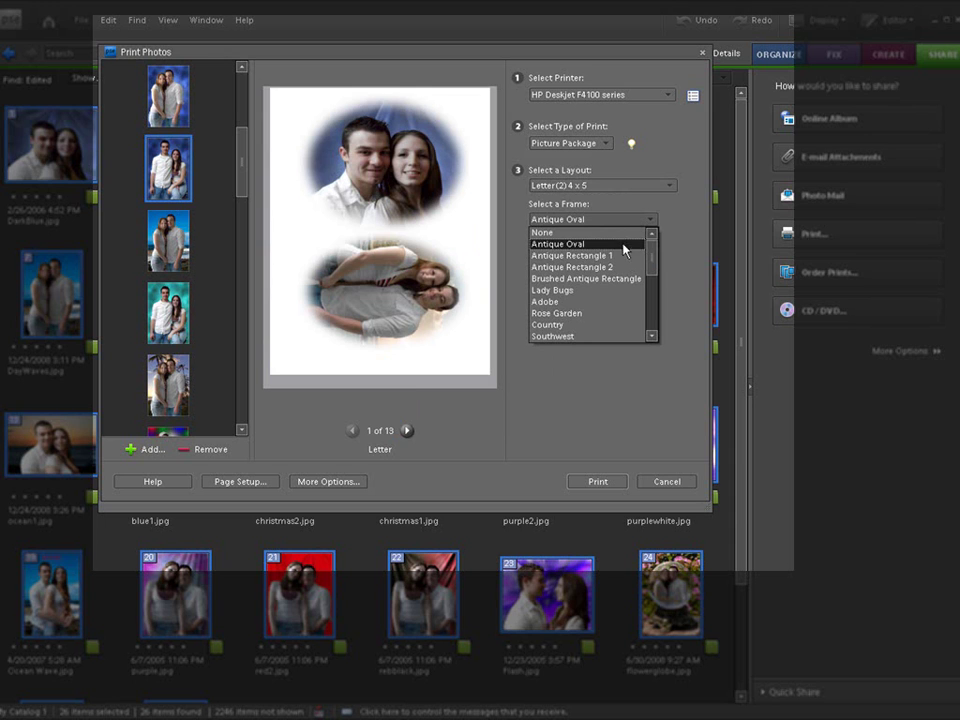
left_click(622, 256)
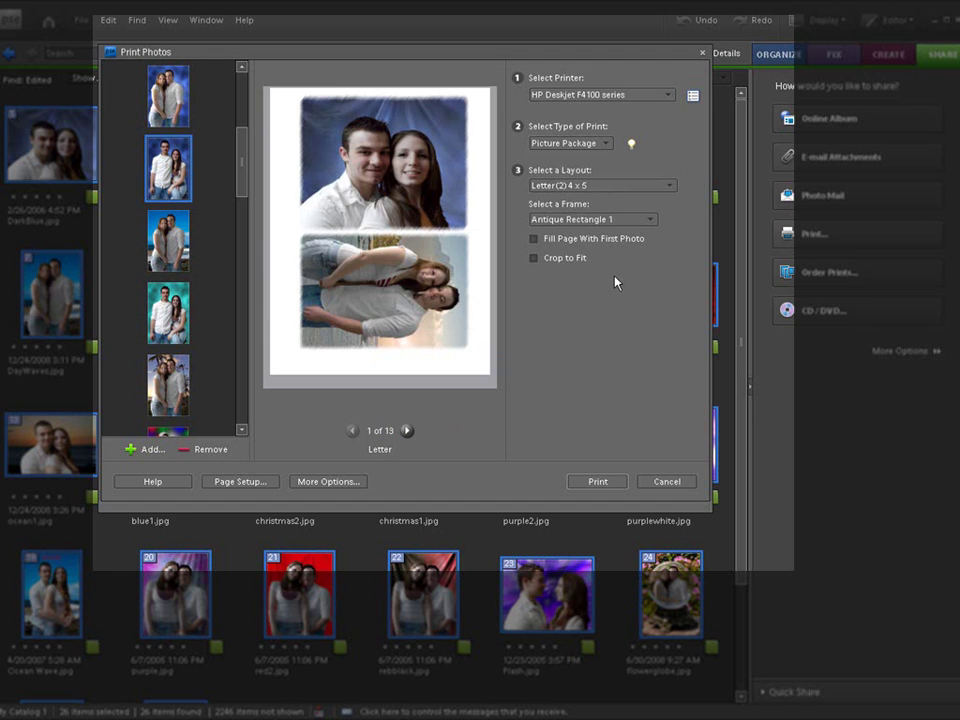
left_click(649, 220)
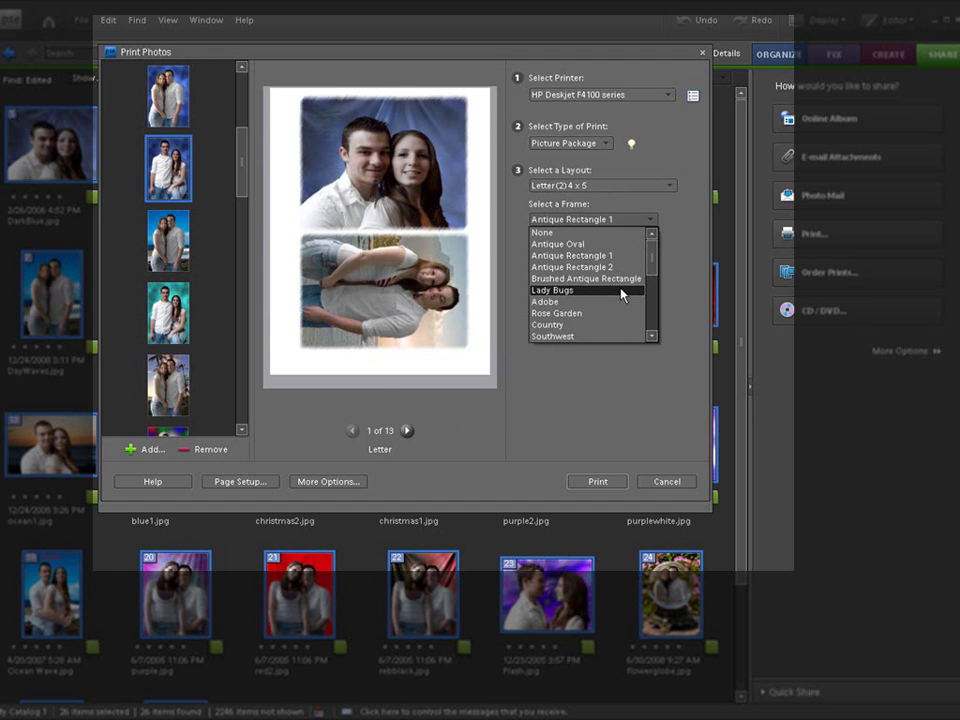
left_click(622, 290)
left_click(650, 219)
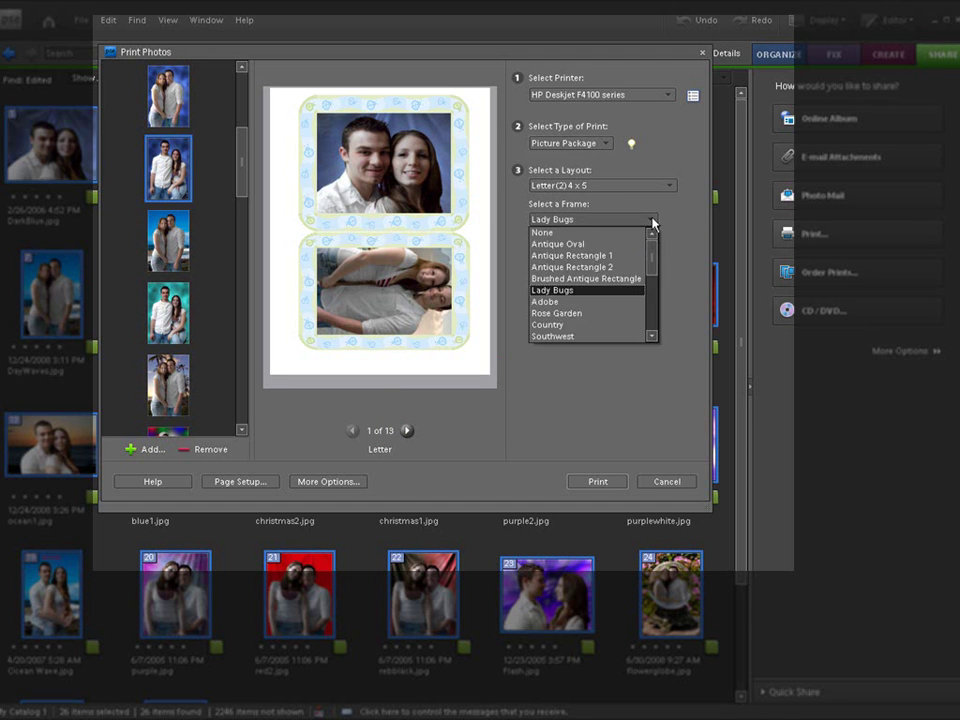
left_click(604, 314)
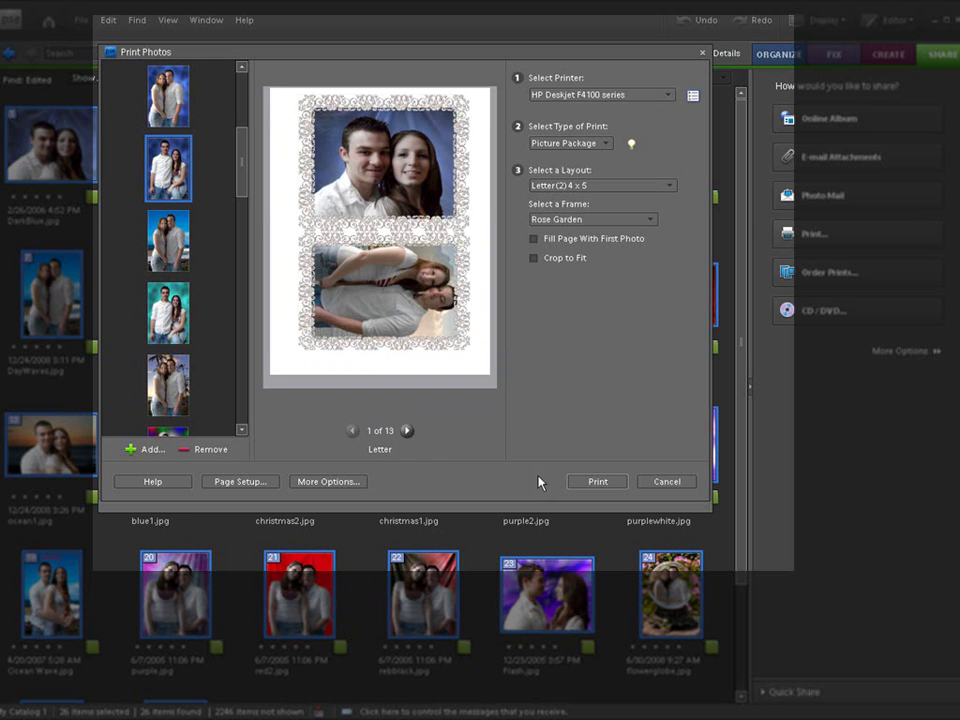
Page the framed preview forward to page 6 of 13.
left_click(407, 430)
left_click(407, 430)
left_click(407, 430)
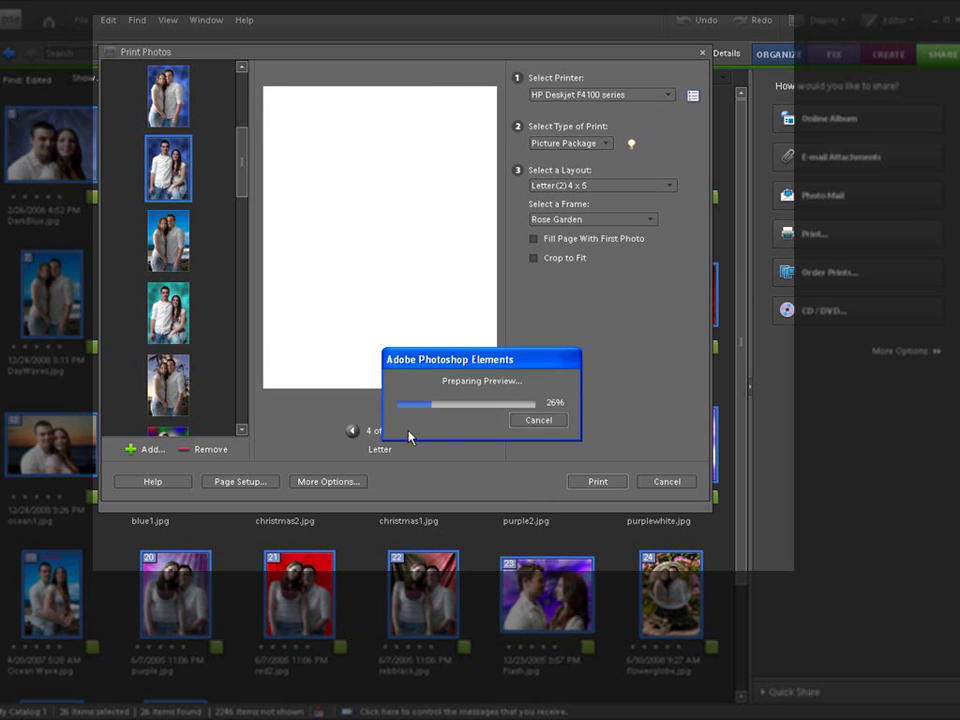
left_click(407, 430)
left_click(407, 430)
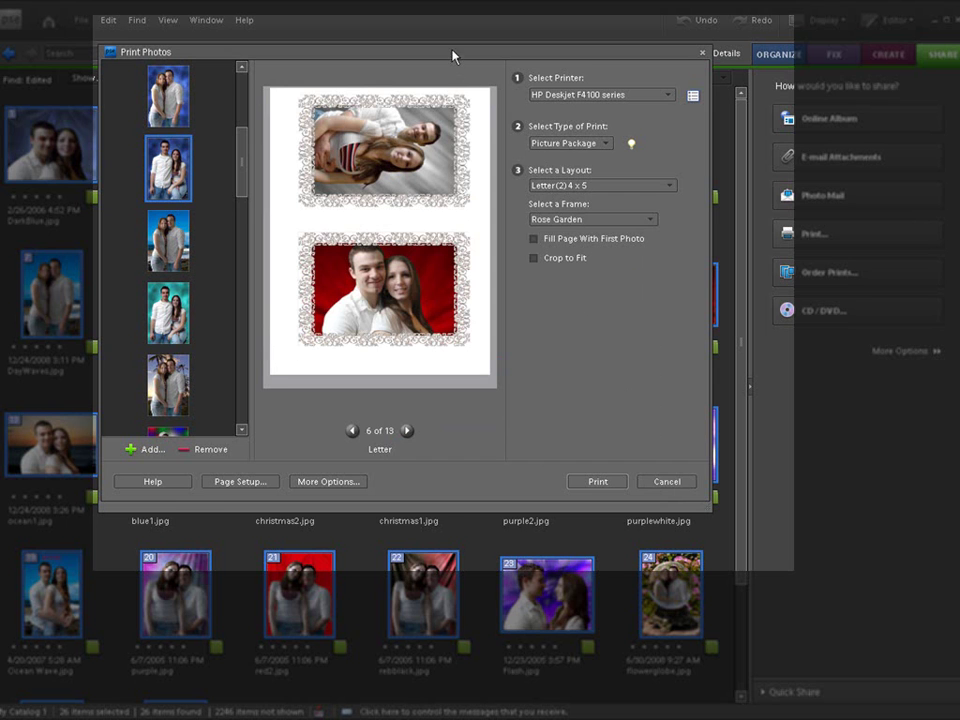
Cancel Print Photos and click empty grid space to deselect all 26 photos.
left_click(658, 480)
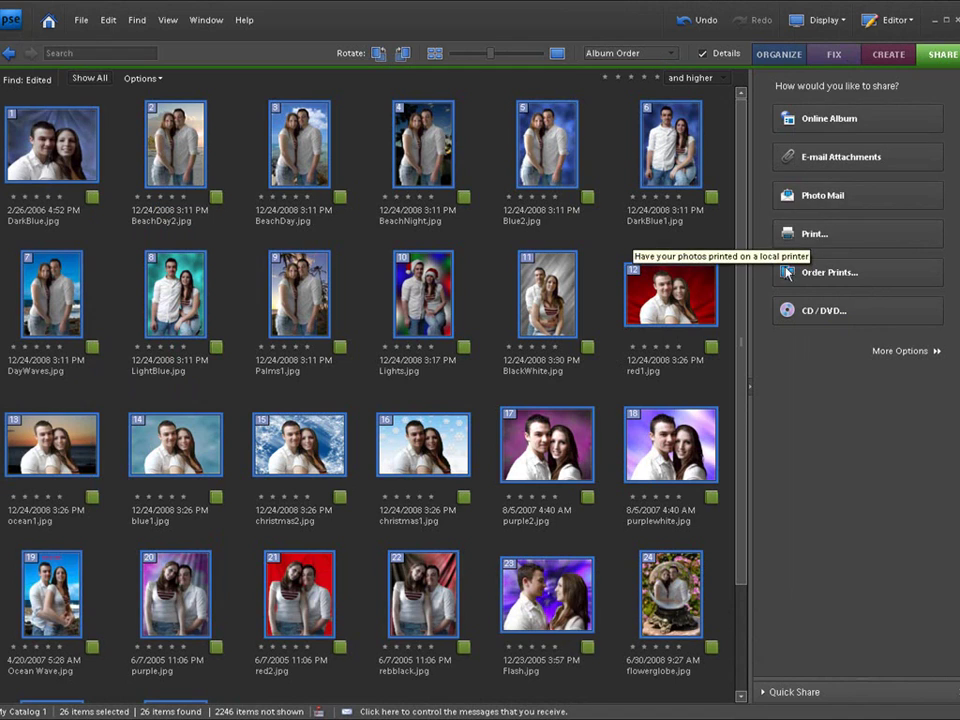
left_click(701, 378)
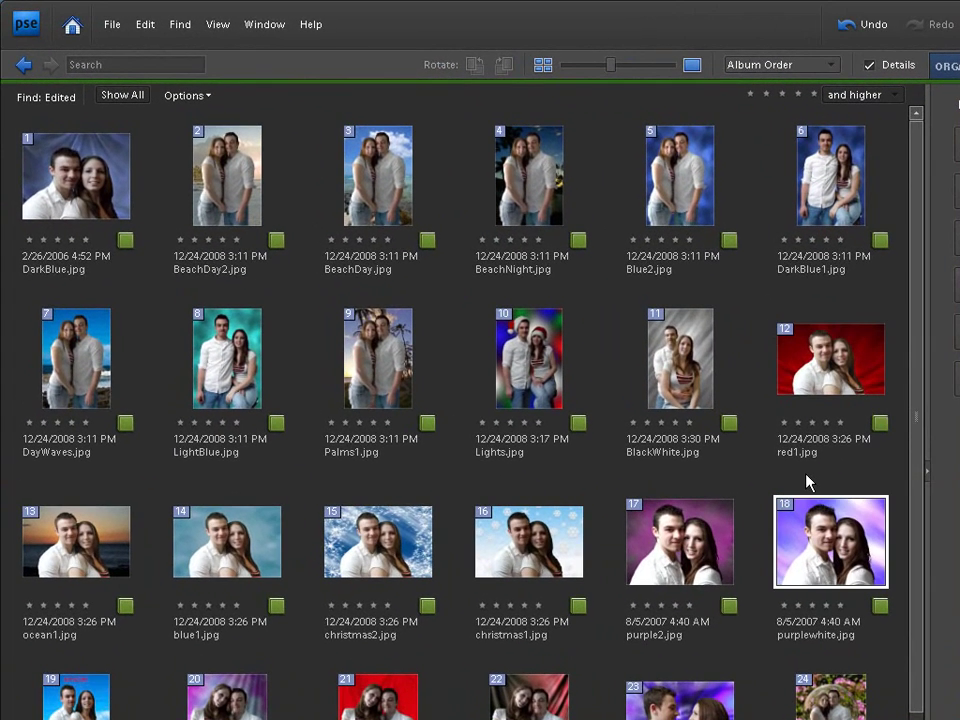